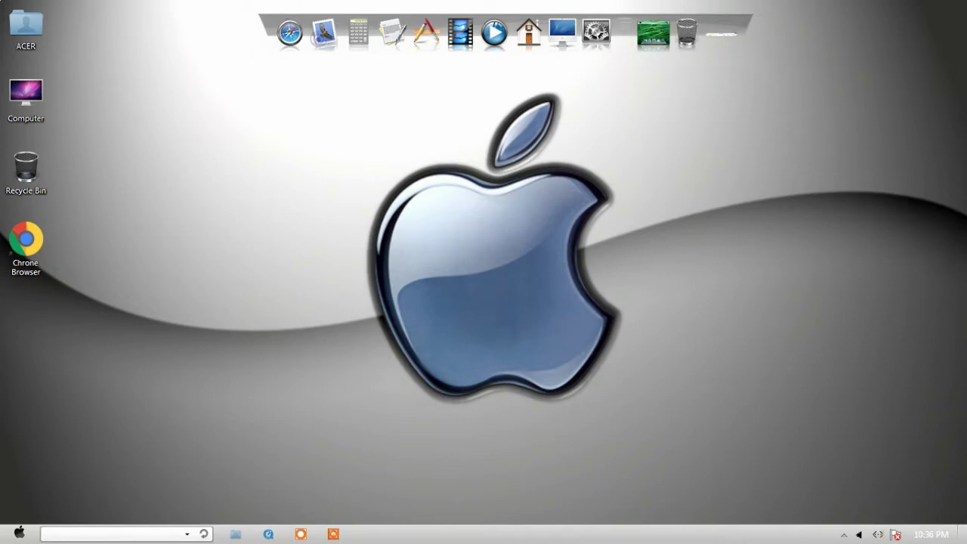
Preview the Mac-styled Computer, user folder and Recycle Bin windows, closing each one after viewing it.
double_click(26, 95)
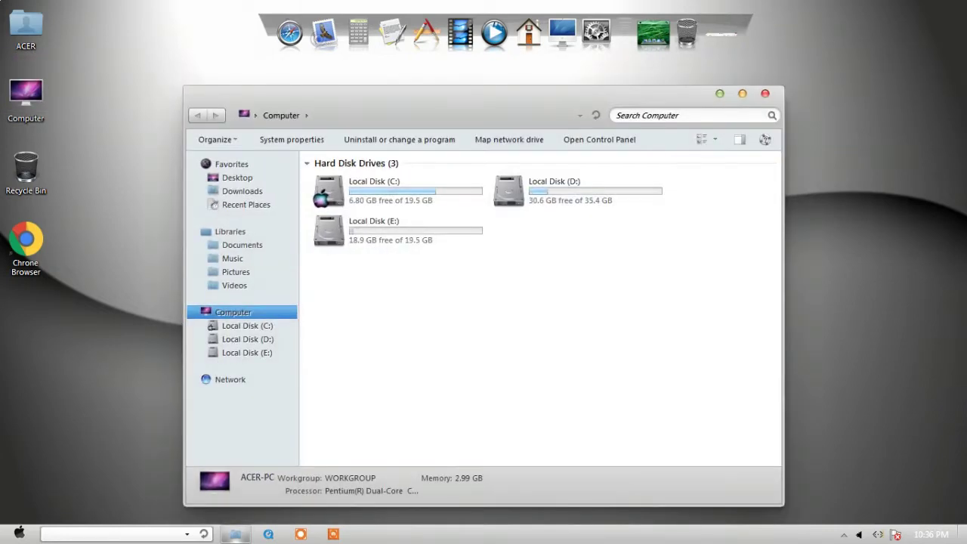
click(765, 93)
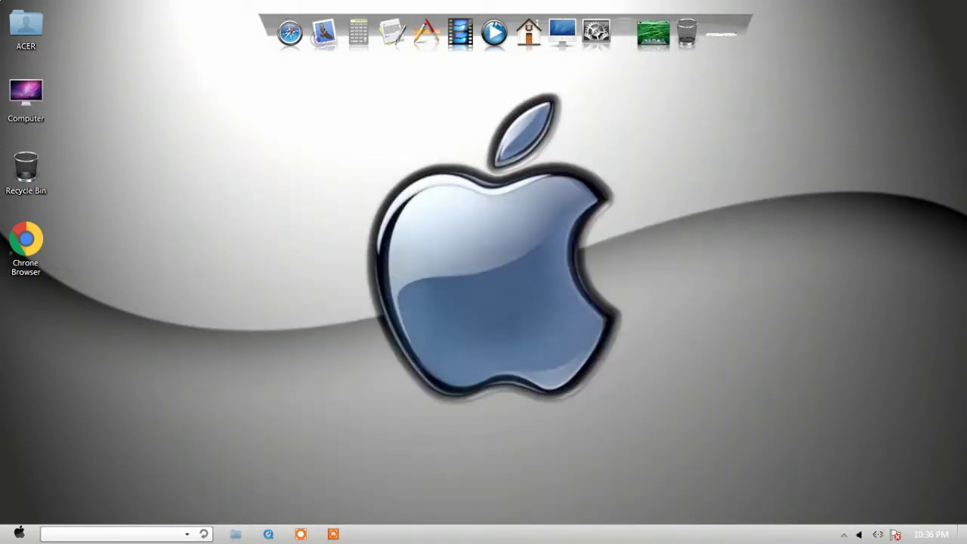
double_click(25, 27)
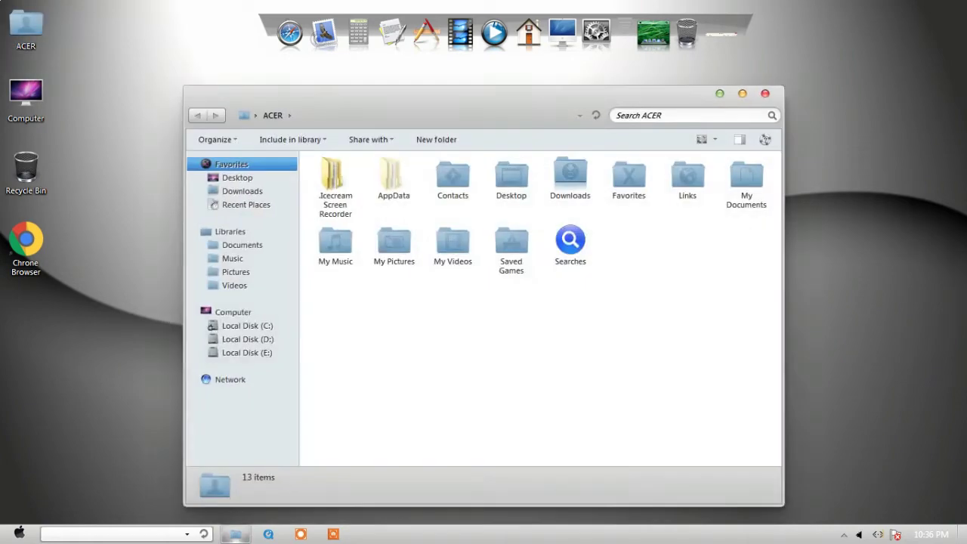
click(765, 93)
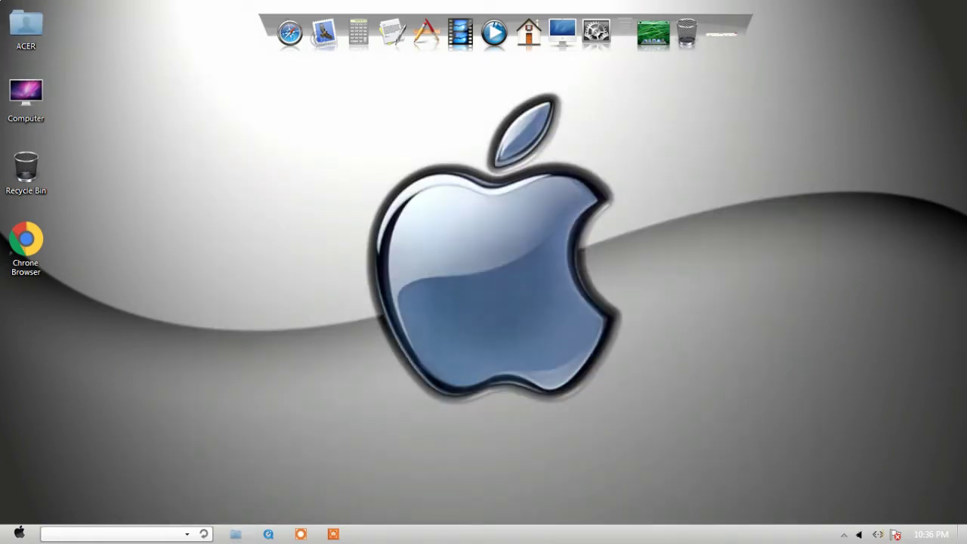
double_click(26, 168)
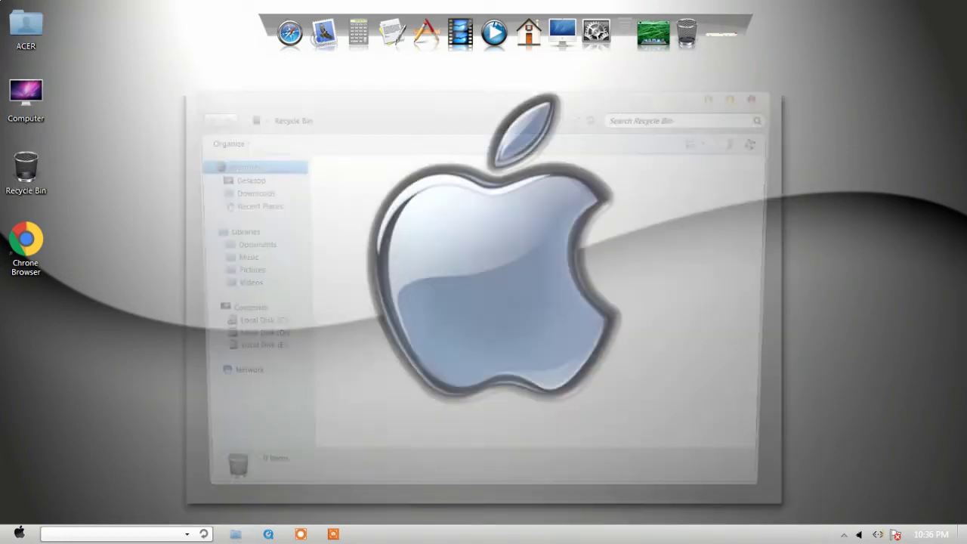
key(alt+F4)
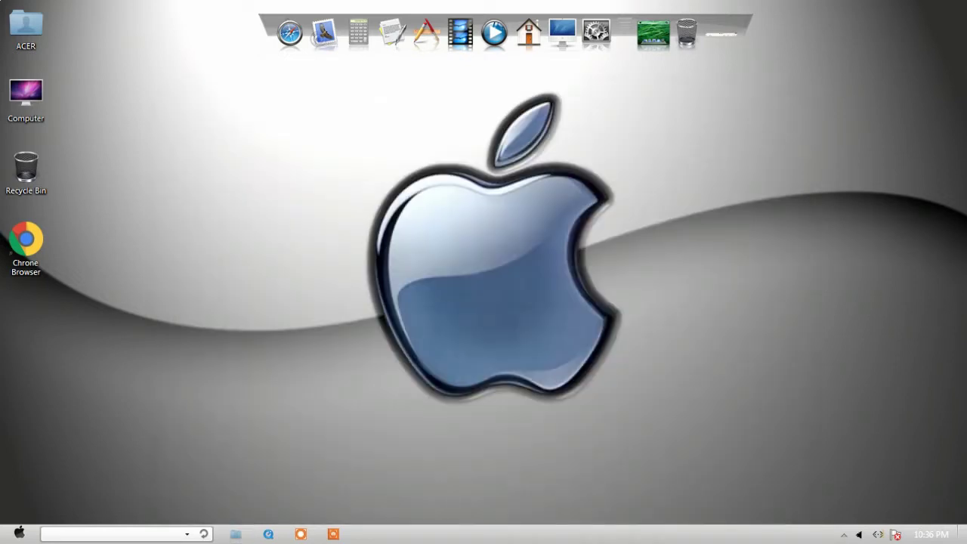
Look over the Start menu and the dock's Desktop, Control Panel and Drives items.
key(super)
key(super)
click(653, 33)
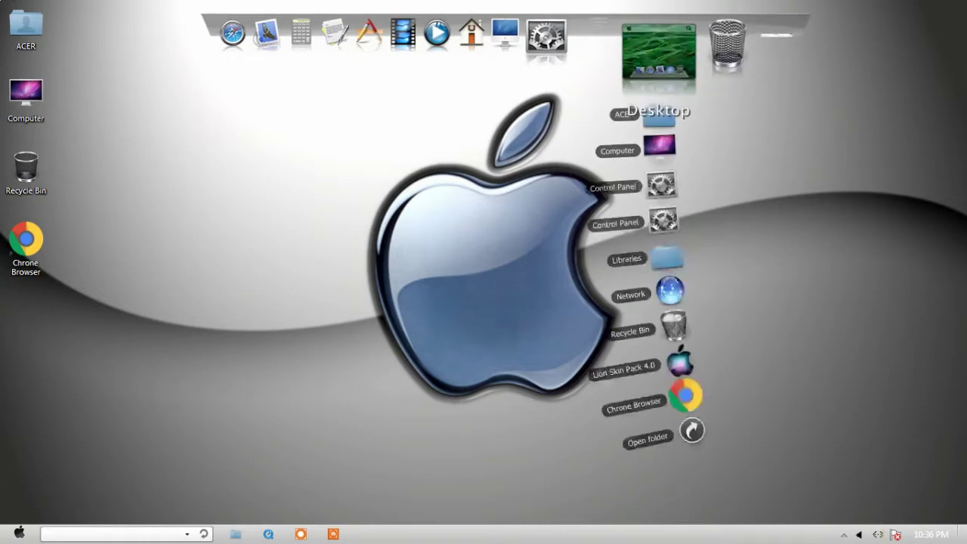
click(658, 51)
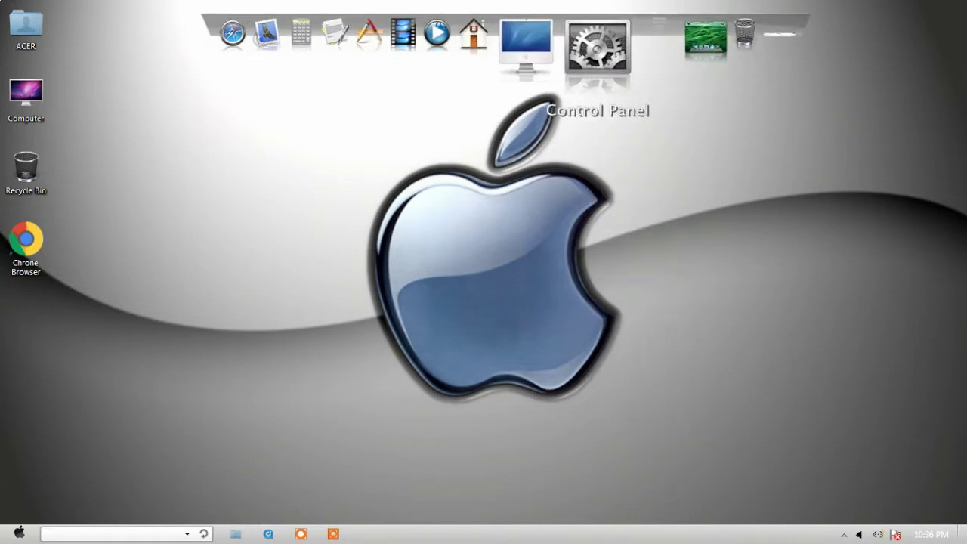
click(597, 47)
click(597, 46)
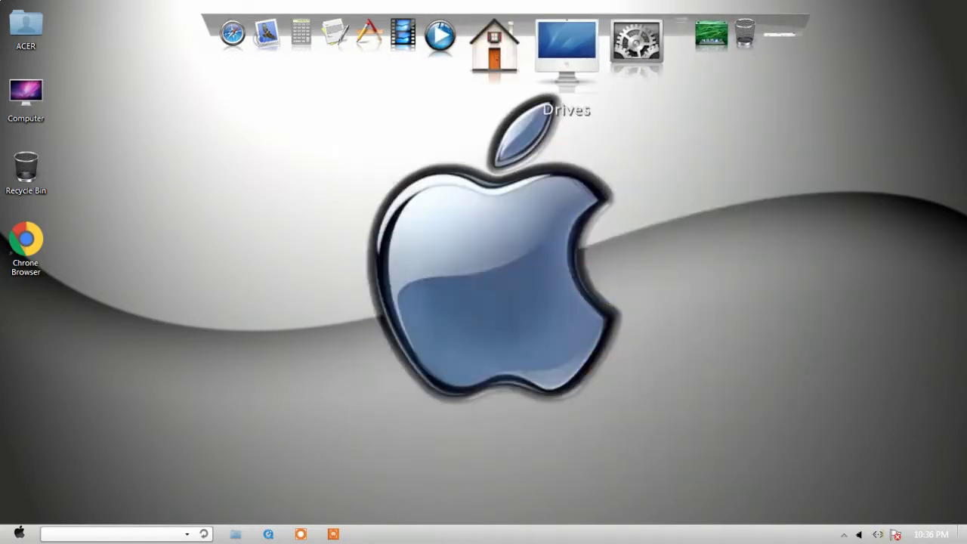
click(570, 47)
click(575, 219)
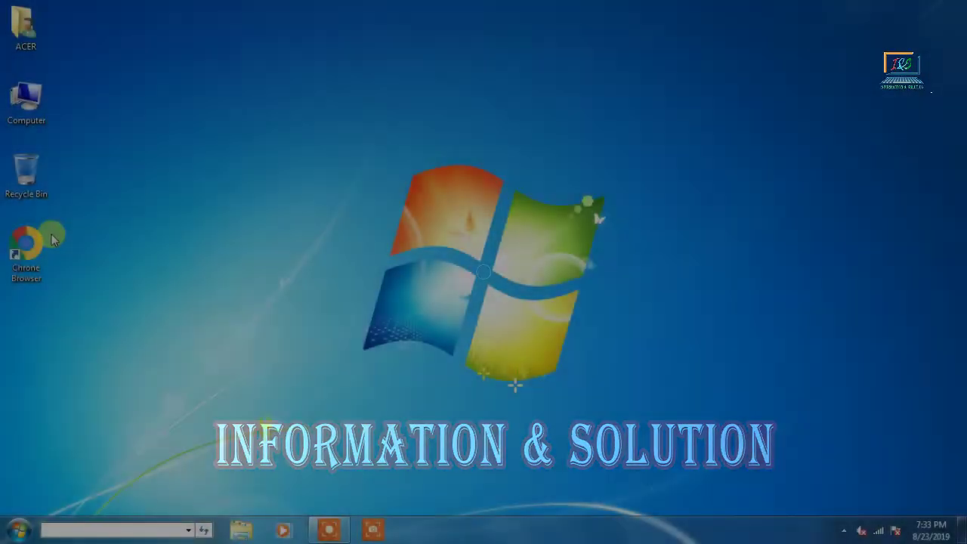
Open the Chrone browser and load the copied address softfamous.com/mac-os-x-lion-skin-for-windows-7/download/.
double_click(51, 239)
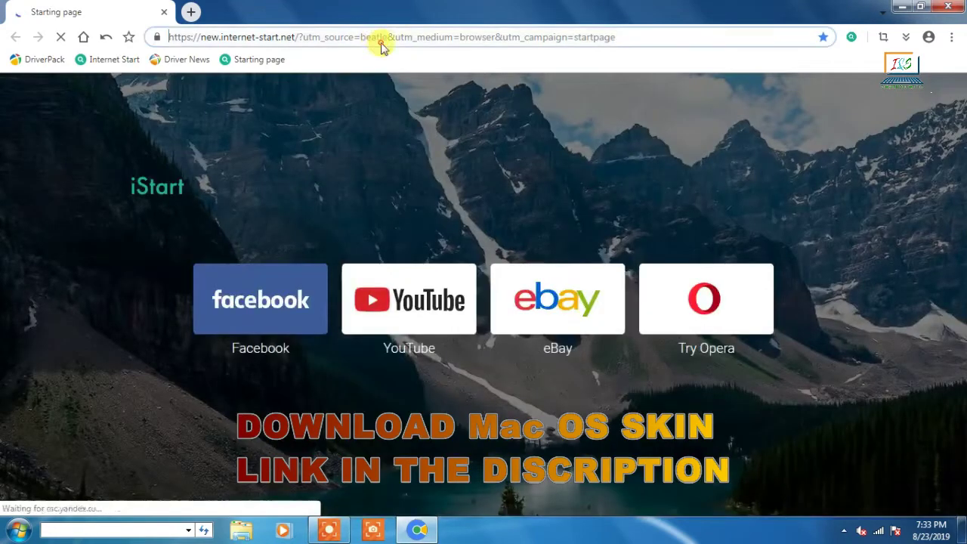
right_click(383, 43)
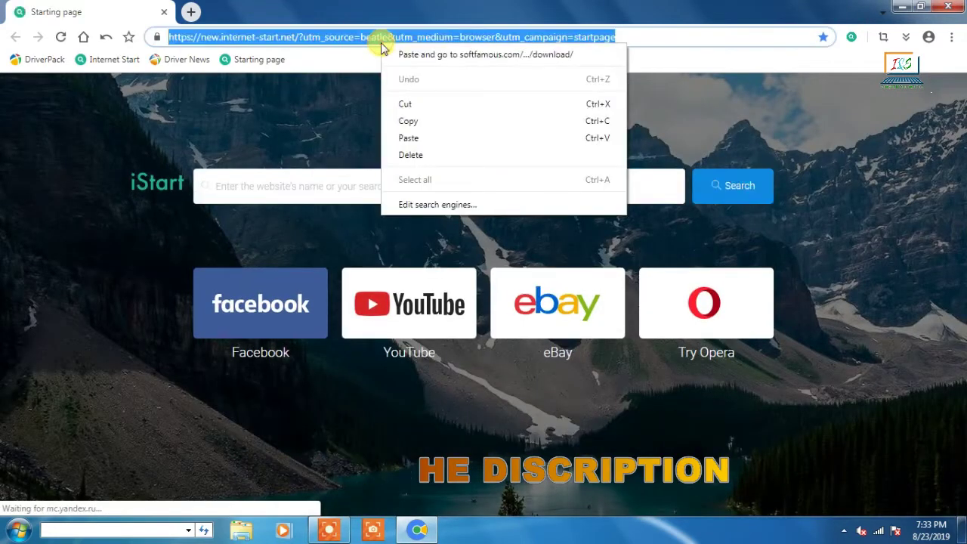
click(416, 140)
key(ctrl+v)
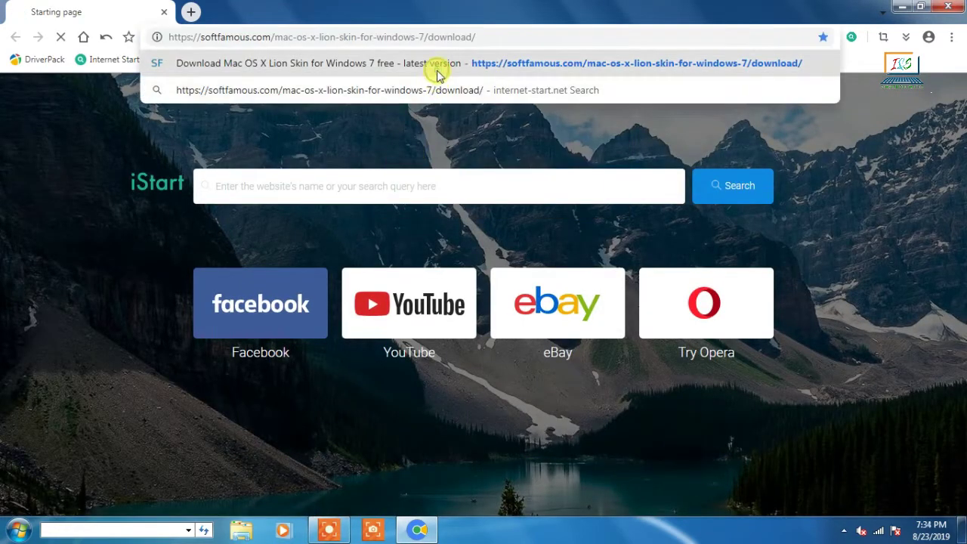
click(436, 71)
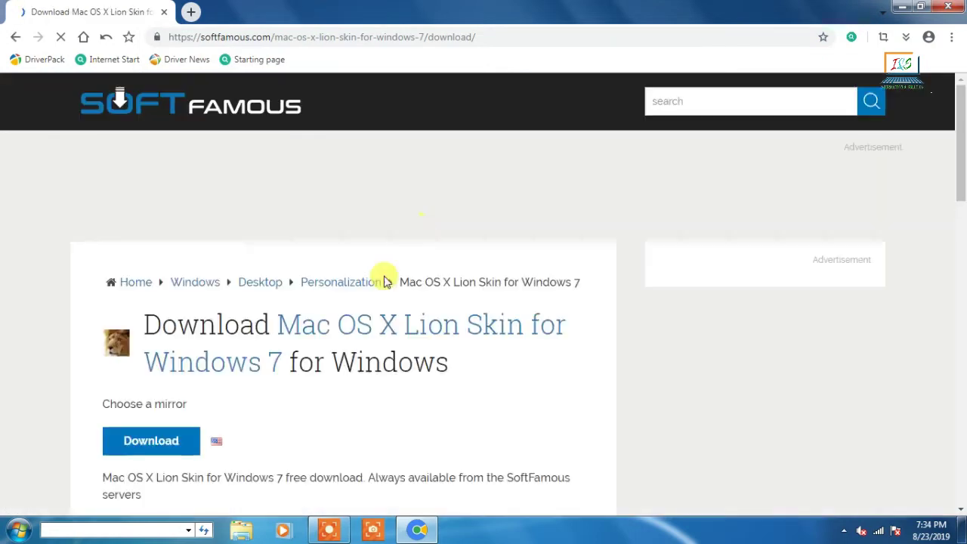
Download Mac OS X Lion Skin for Windows 7 from the mirror offered on the SoftFamous page.
scroll(332, 378, down, 3)
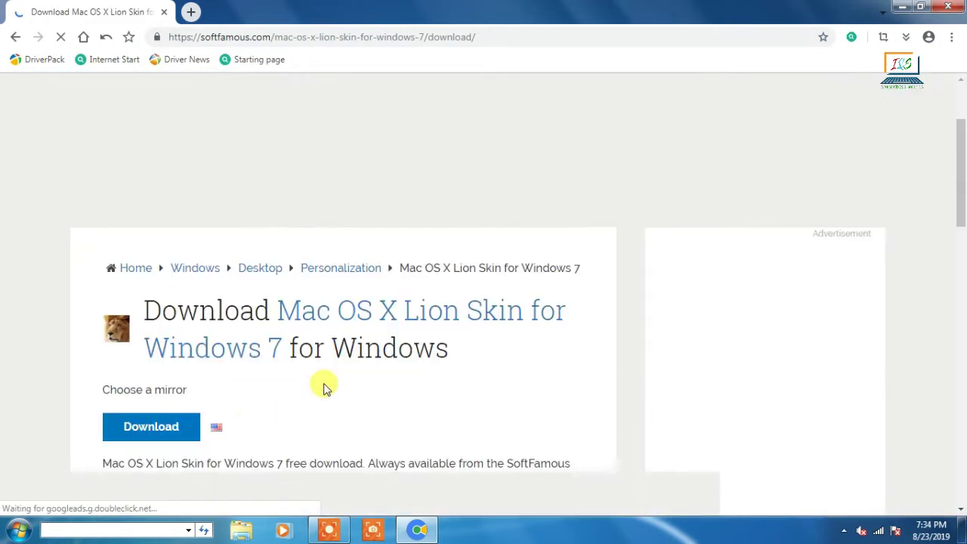
click(158, 366)
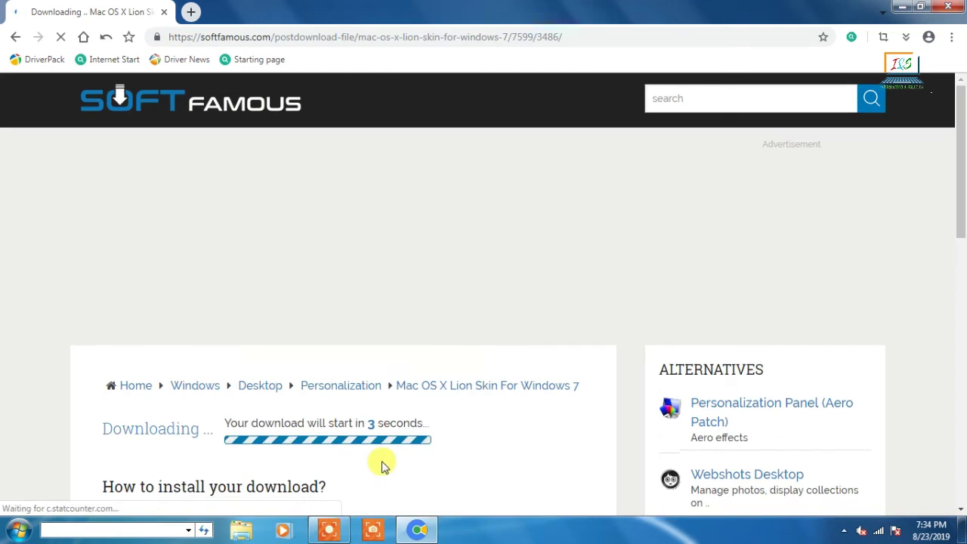
scroll(458, 326, down, 2)
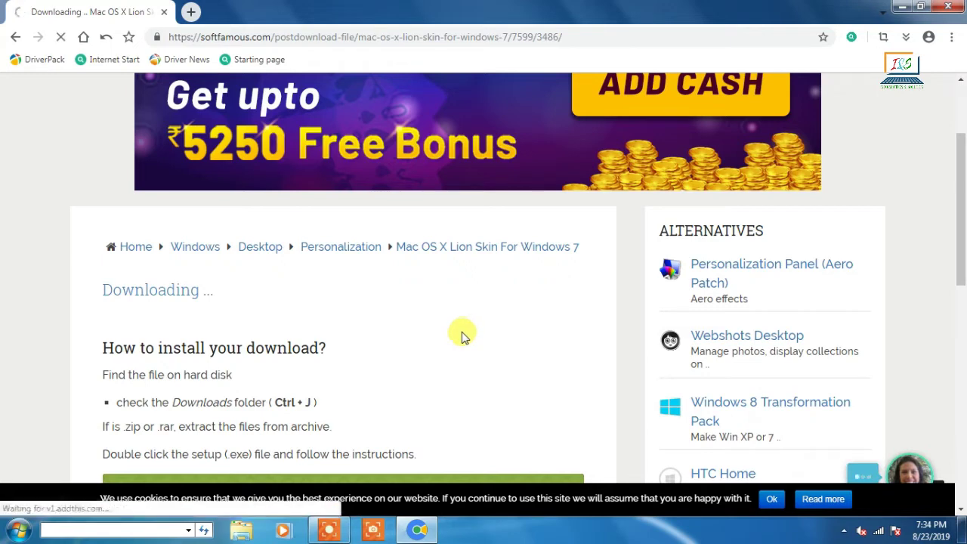
click(532, 321)
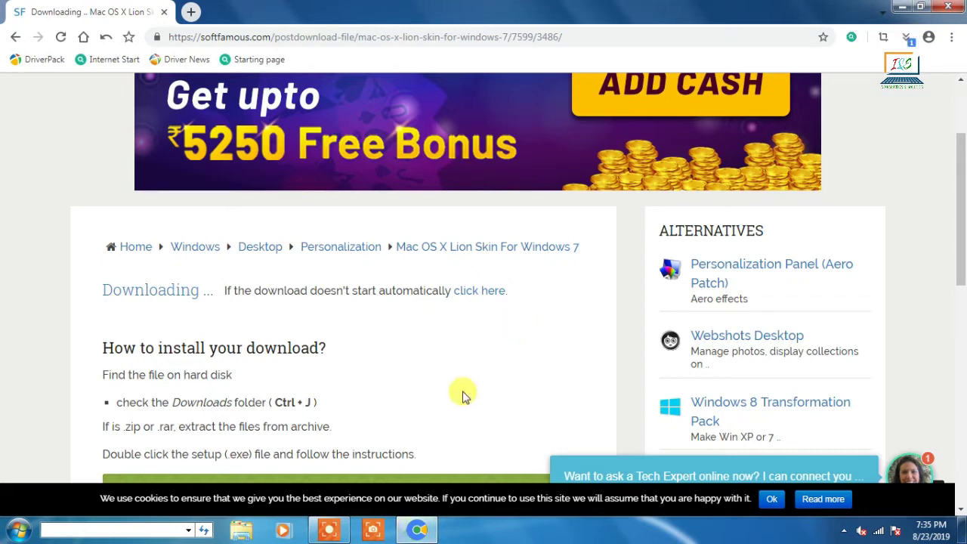
Show the downloaded lion_skin_pack_4_0_for_win_7 archive in its folder and close the browser.
click(906, 37)
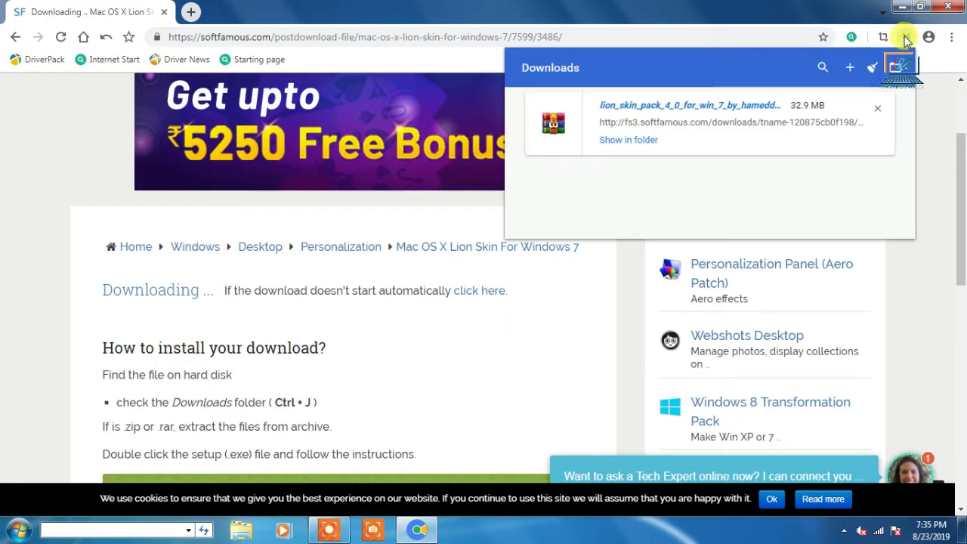
mouse_move(601, 121)
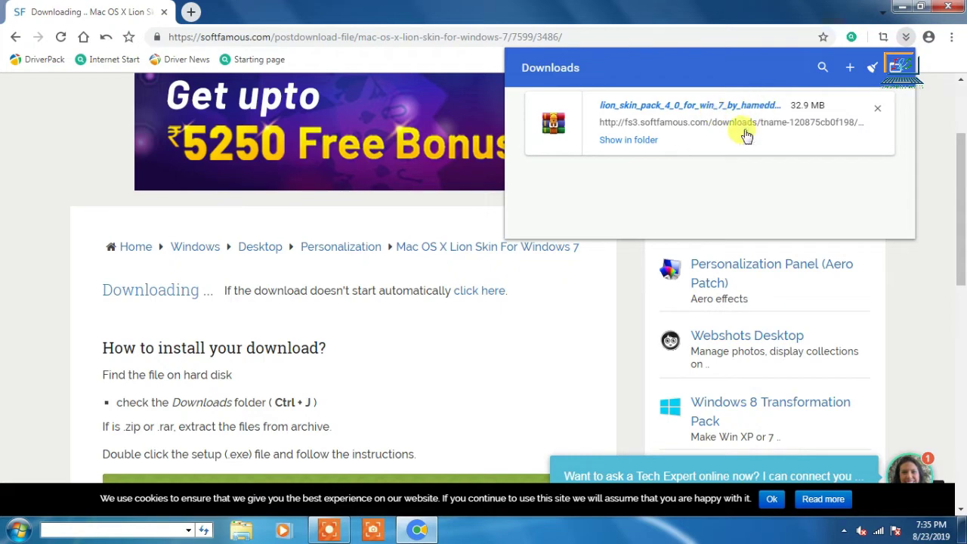
click(873, 67)
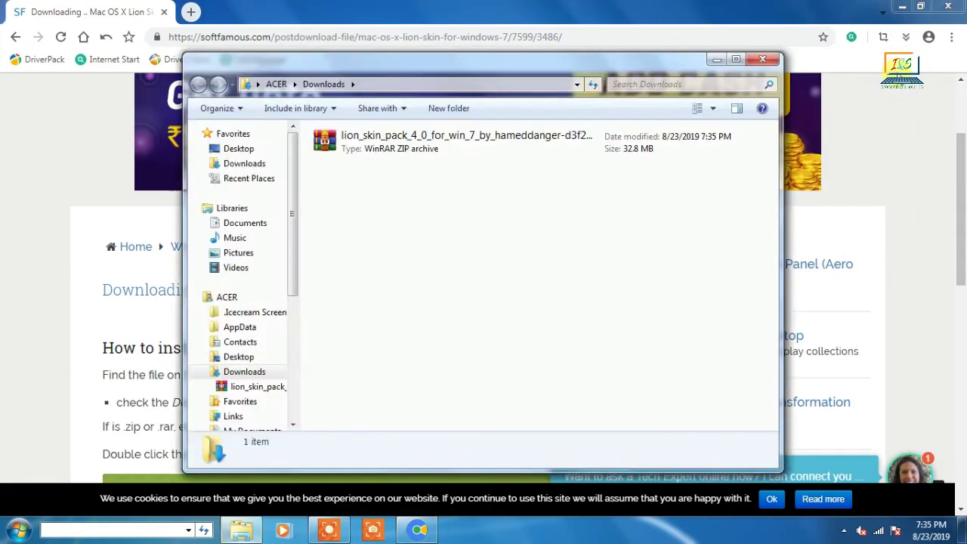
click(953, 11)
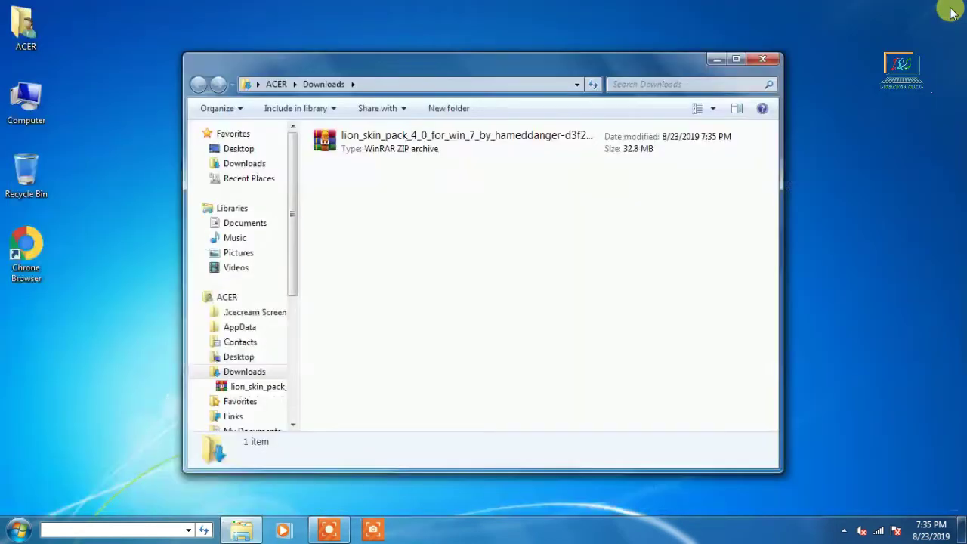
Extract Lion Skin Pack 4.0.exe from the downloaded ZIP archive to the desktop and close the archive and folder windows.
click(421, 150)
right_click(396, 143)
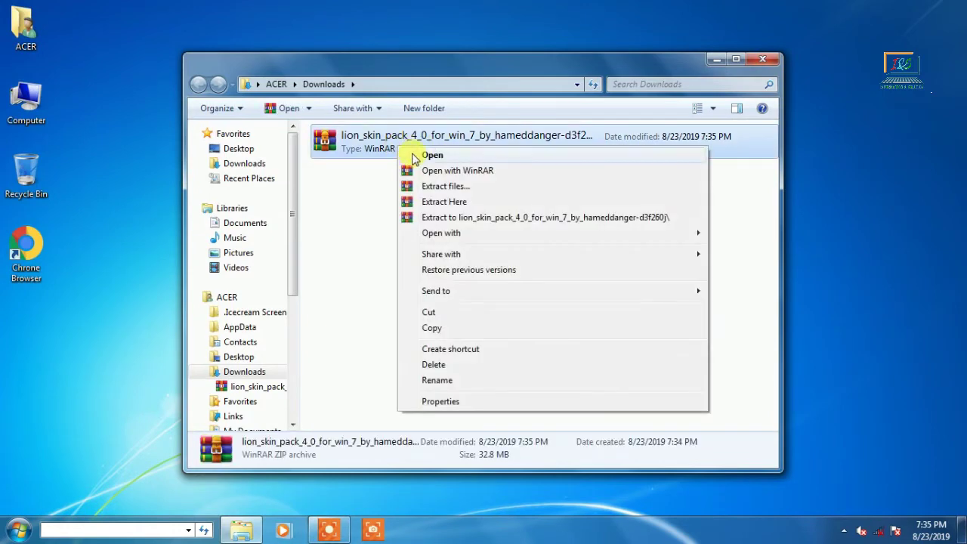
click(410, 156)
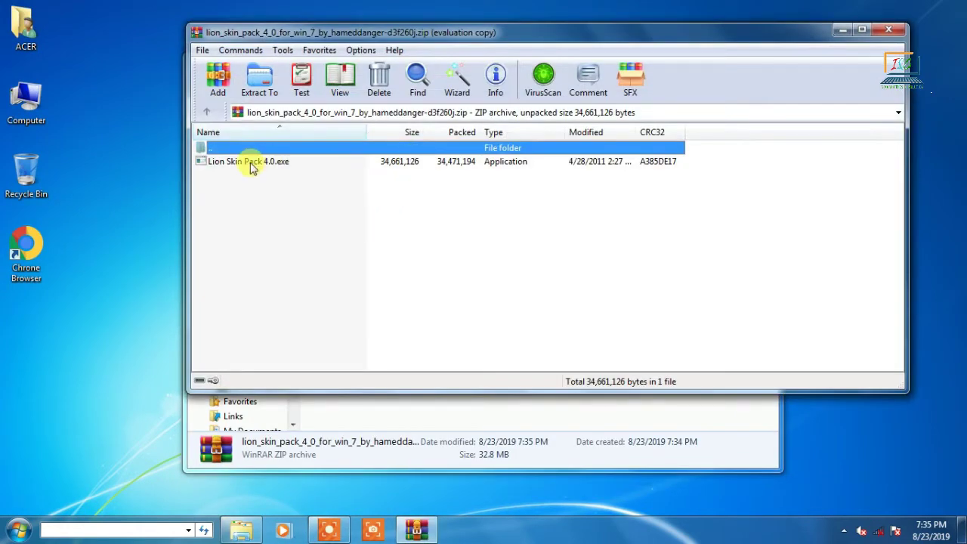
drag(251, 167, 203, 215)
drag(86, 337, 89, 335)
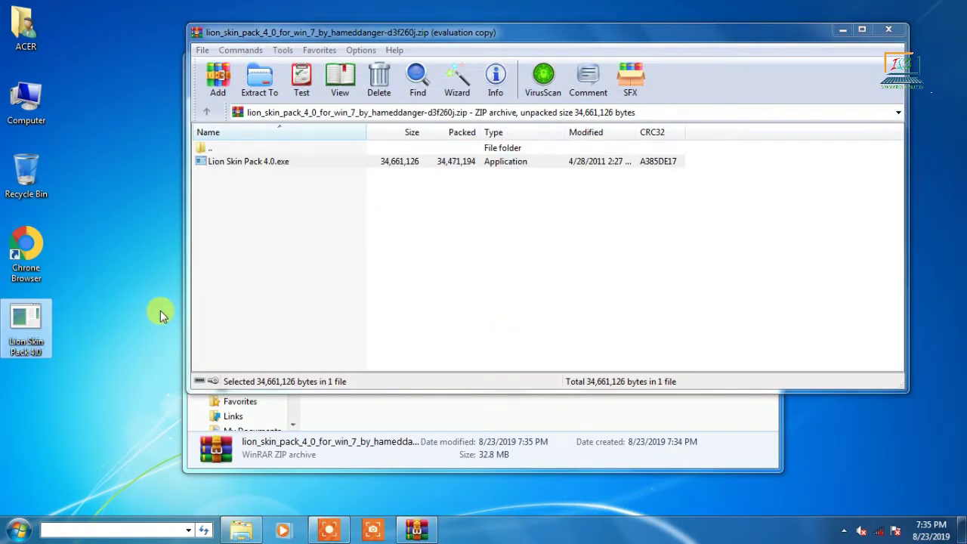
click(887, 32)
click(765, 62)
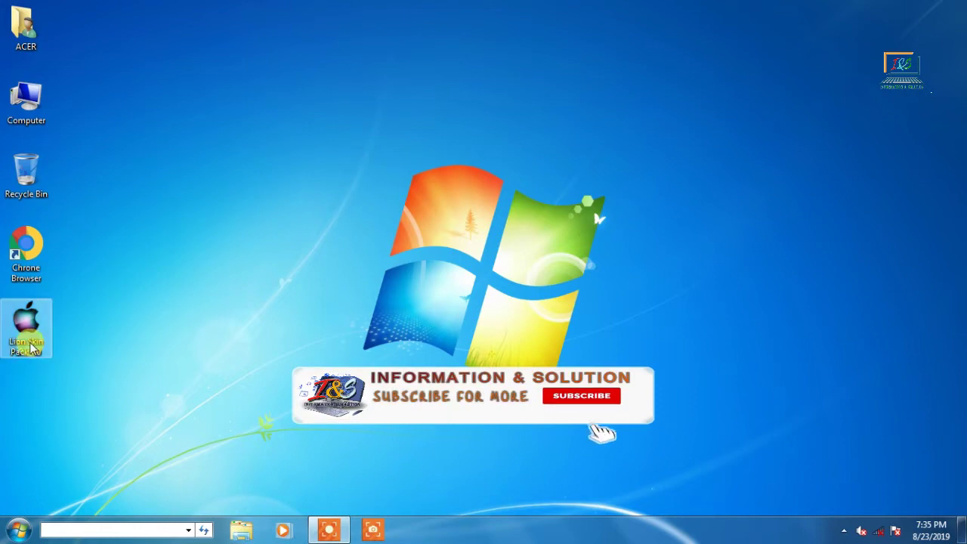
Run the Lion Skin Pack 4.0 installer, accept the license and install the UXTheme Patch, Files and Extras components.
right_click(34, 326)
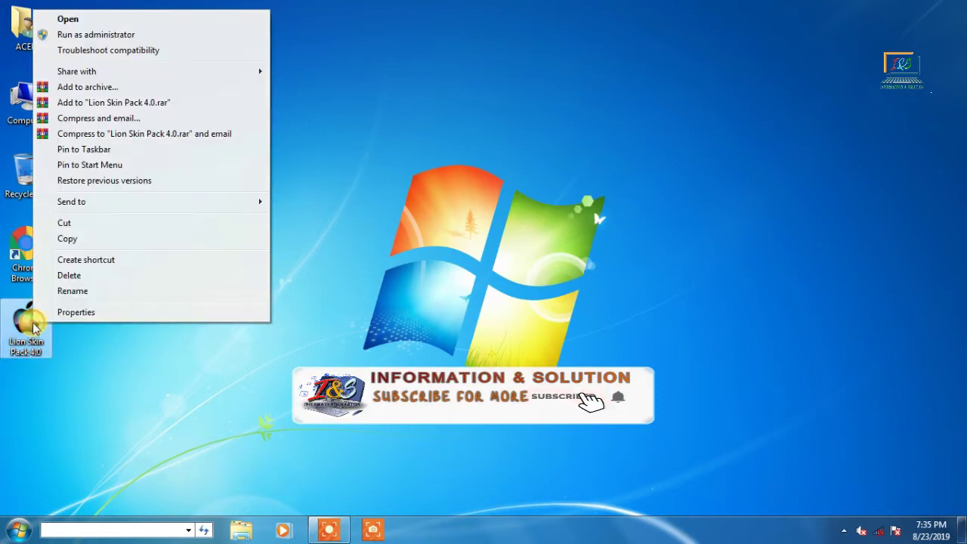
click(102, 21)
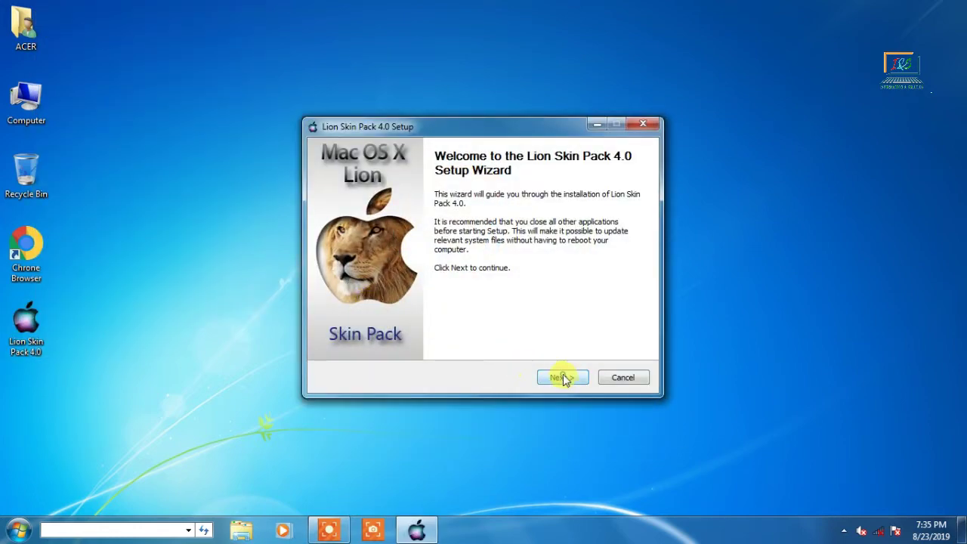
click(563, 378)
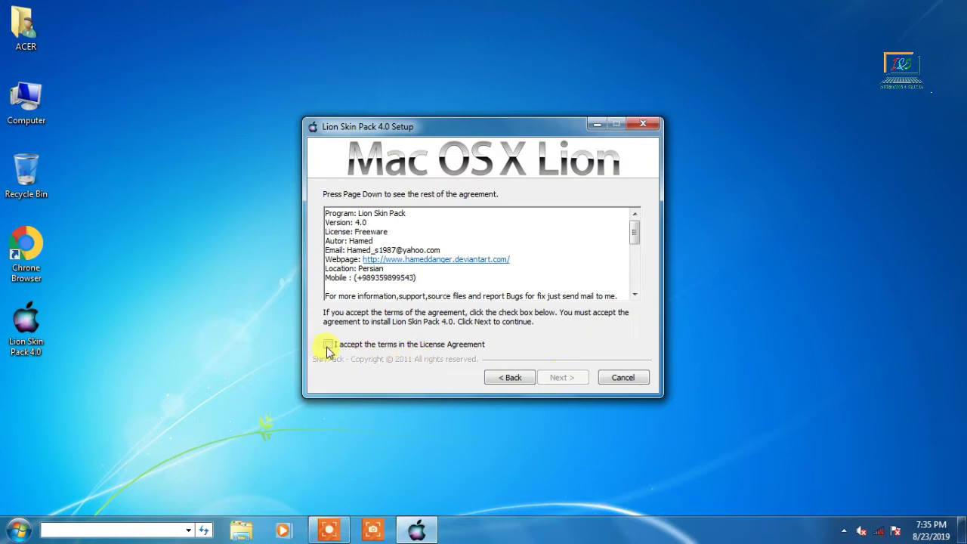
click(562, 378)
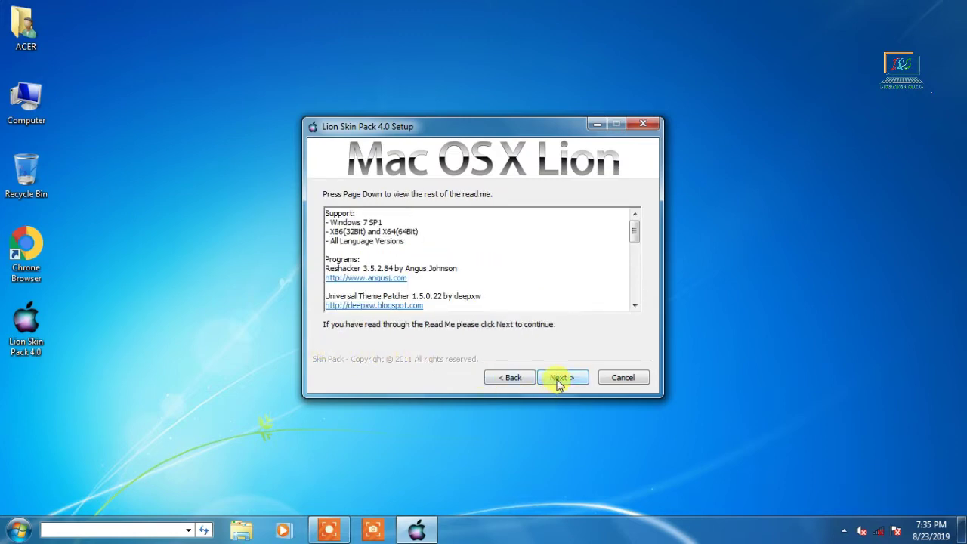
click(560, 382)
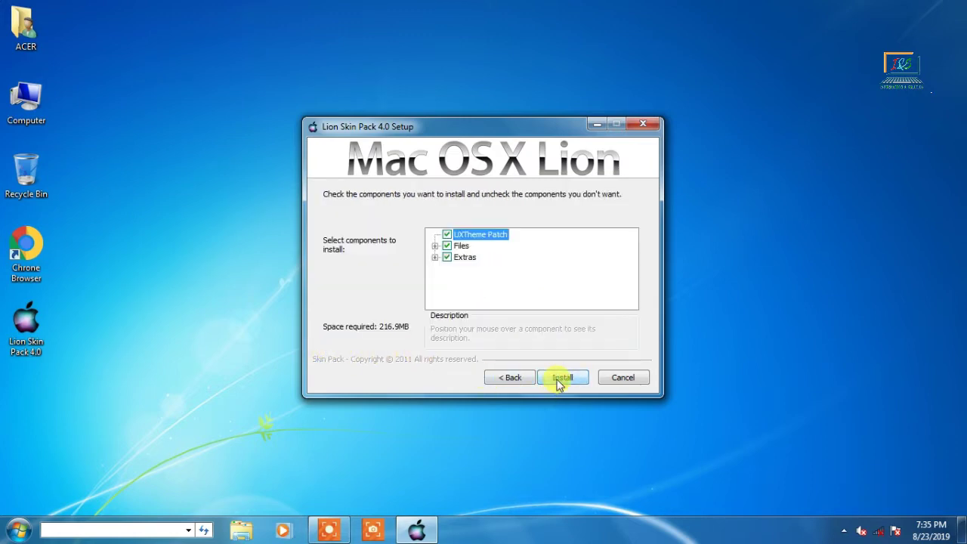
click(559, 382)
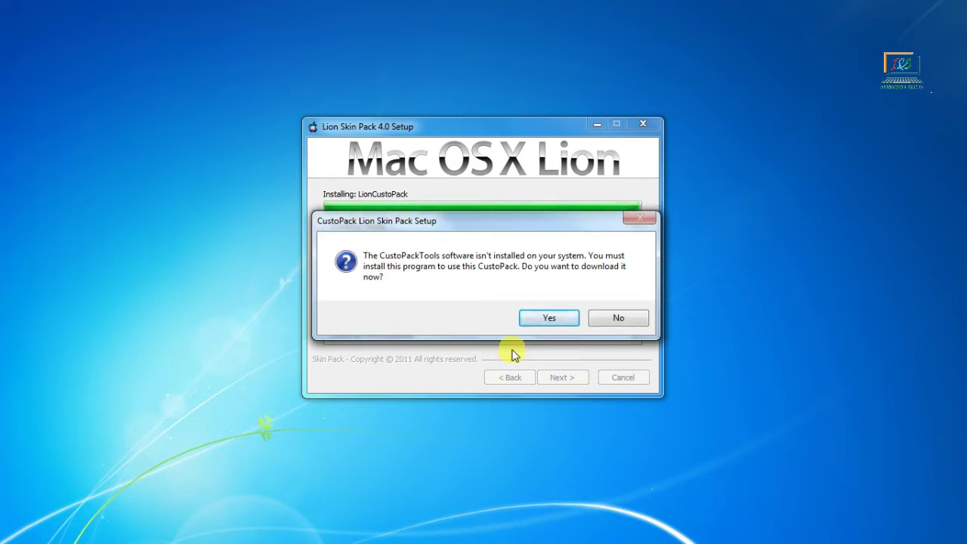
Decline the CustoPackTools download and continue past the completed installation page of the setup.
click(616, 319)
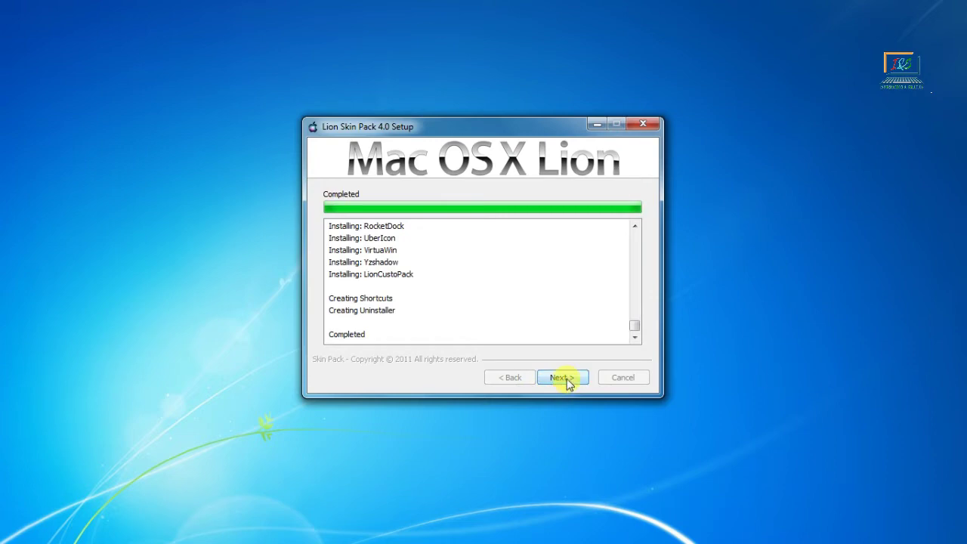
click(563, 378)
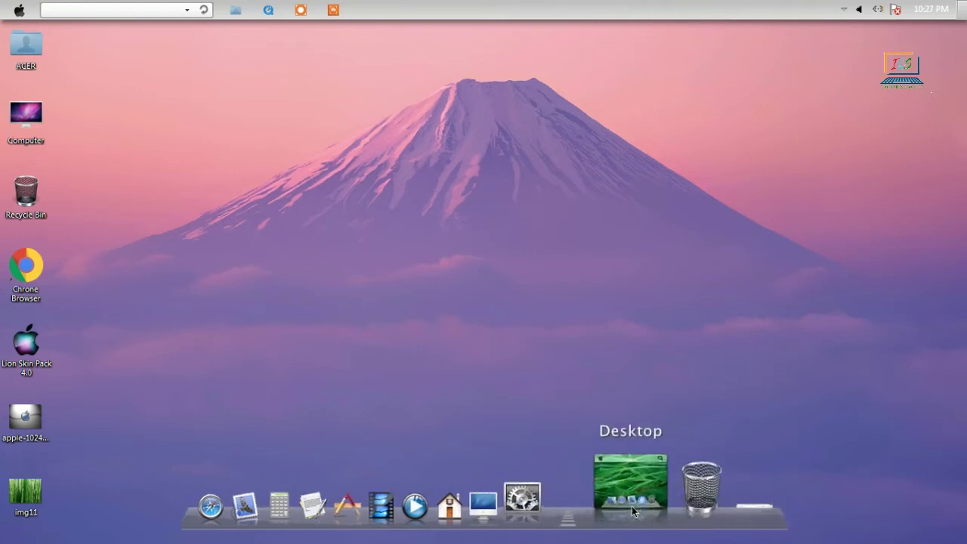
Try out the dock's Desktop, Control Panel and Drives items, opening and closing the Control Panel stack.
click(633, 508)
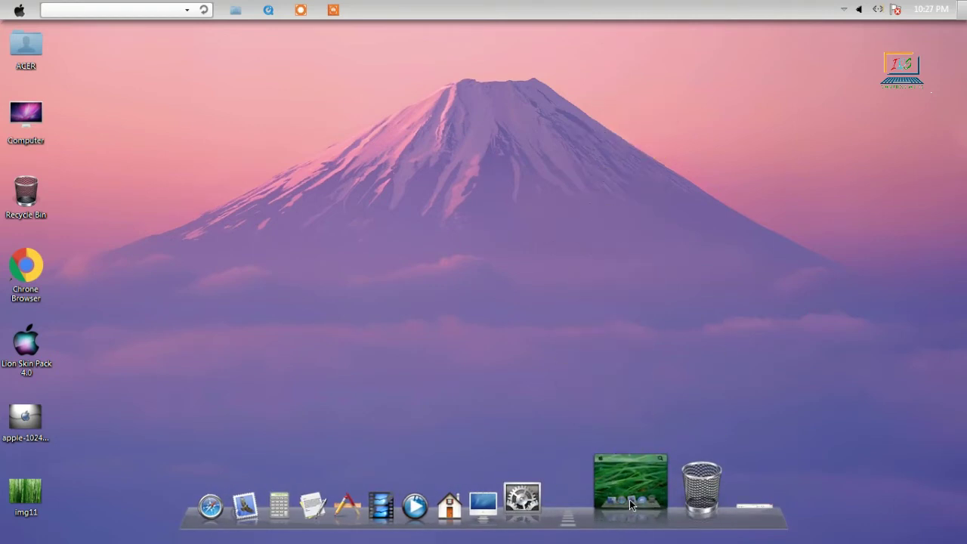
click(581, 495)
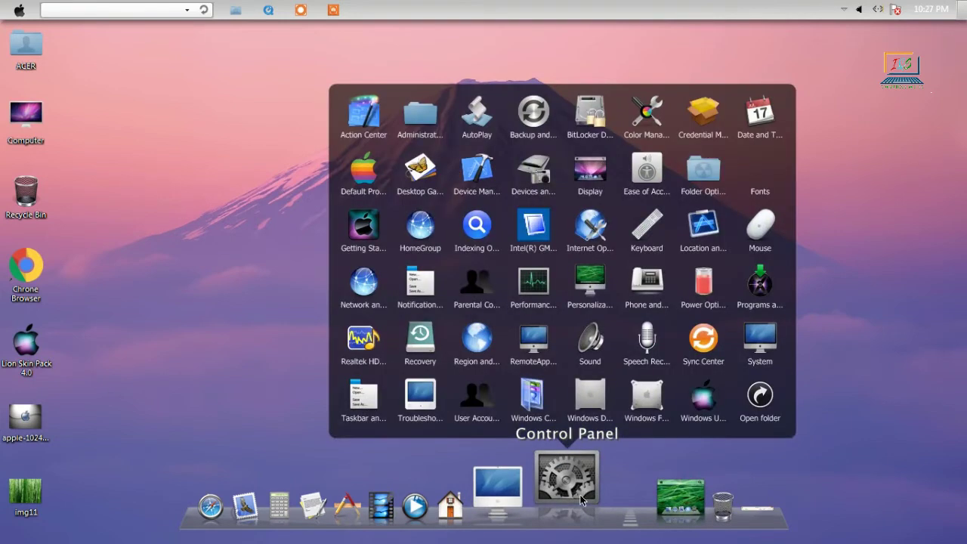
click(580, 497)
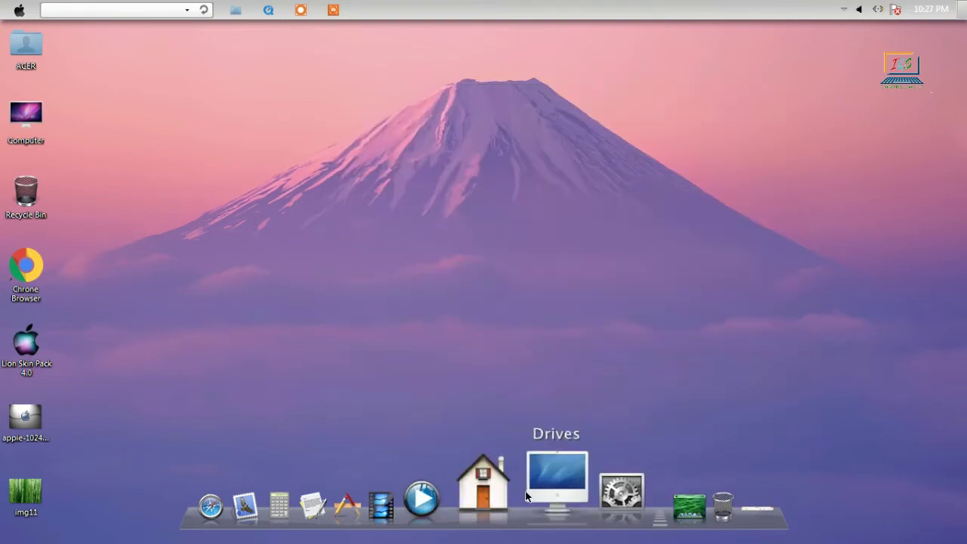
click(539, 495)
click(539, 495)
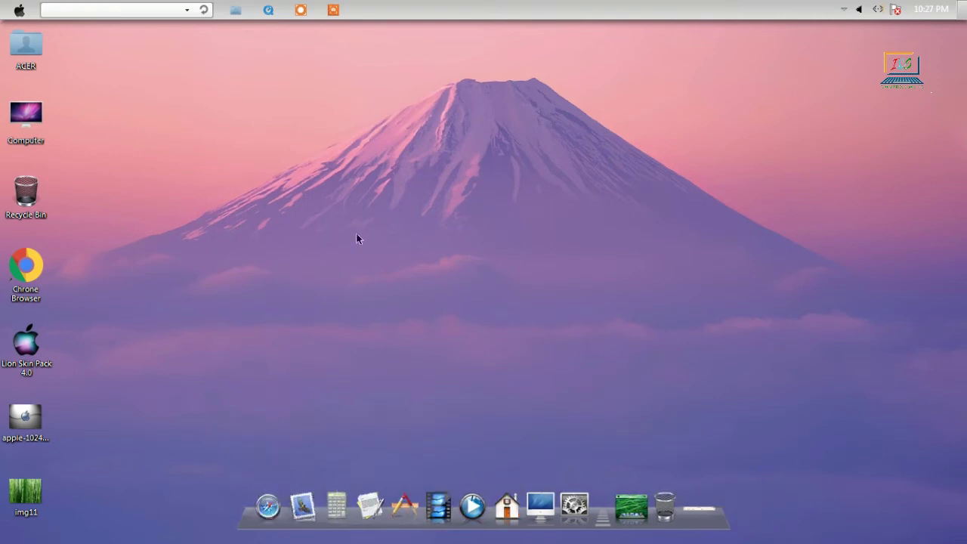
Look at the restyled Computer window, user folder and Start menu, closing each one after viewing.
double_click(26, 115)
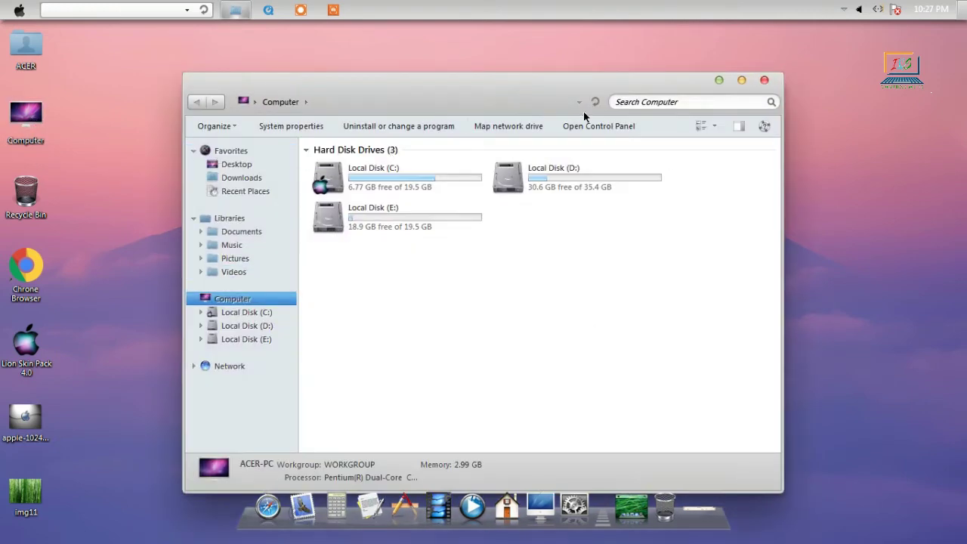
click(764, 80)
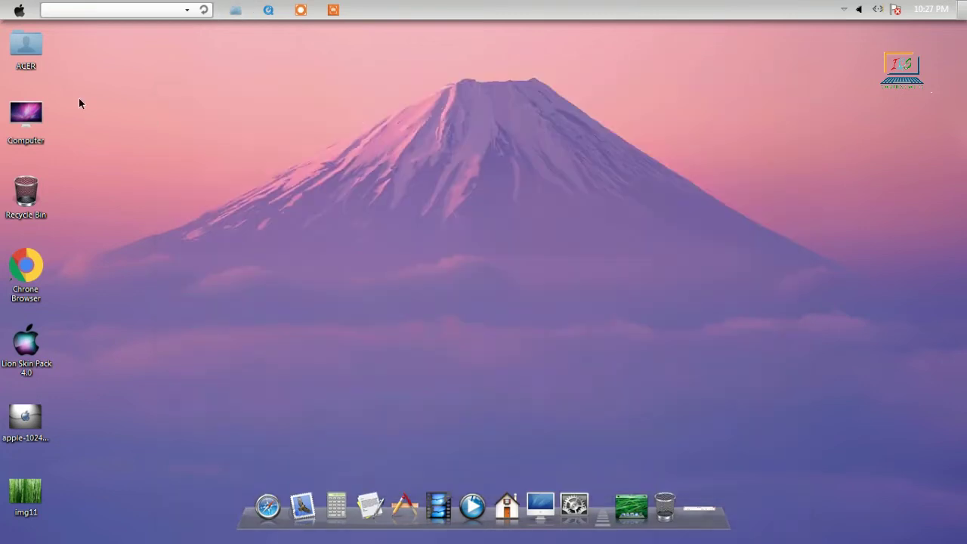
double_click(25, 49)
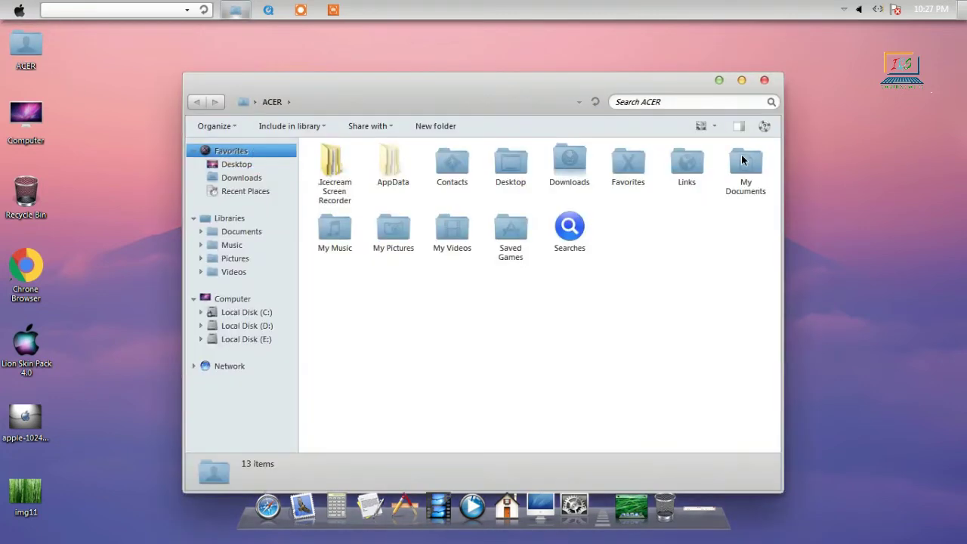
click(765, 81)
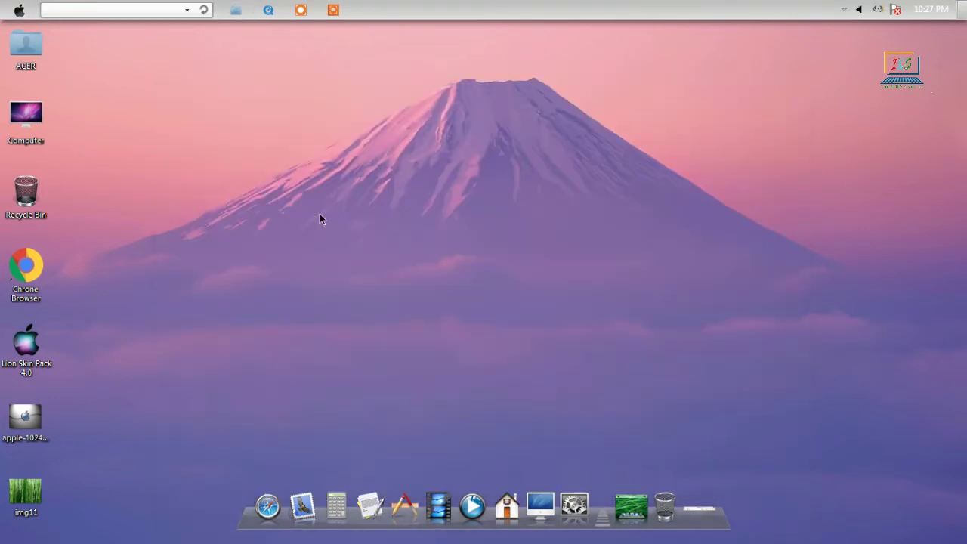
click(20, 10)
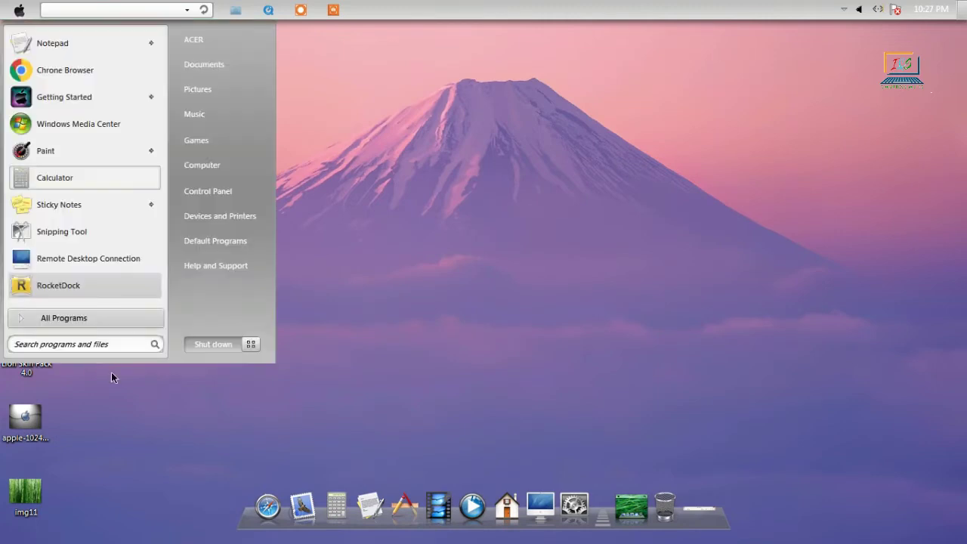
click(486, 191)
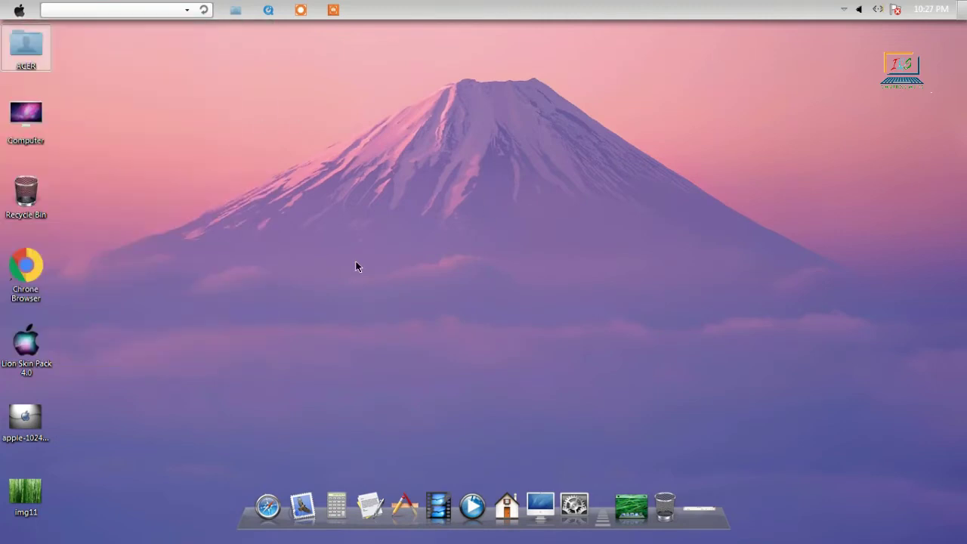
Set the img11 picture as the desktop background, and replace it with the apple-1024x768 picture.
right_click(14, 506)
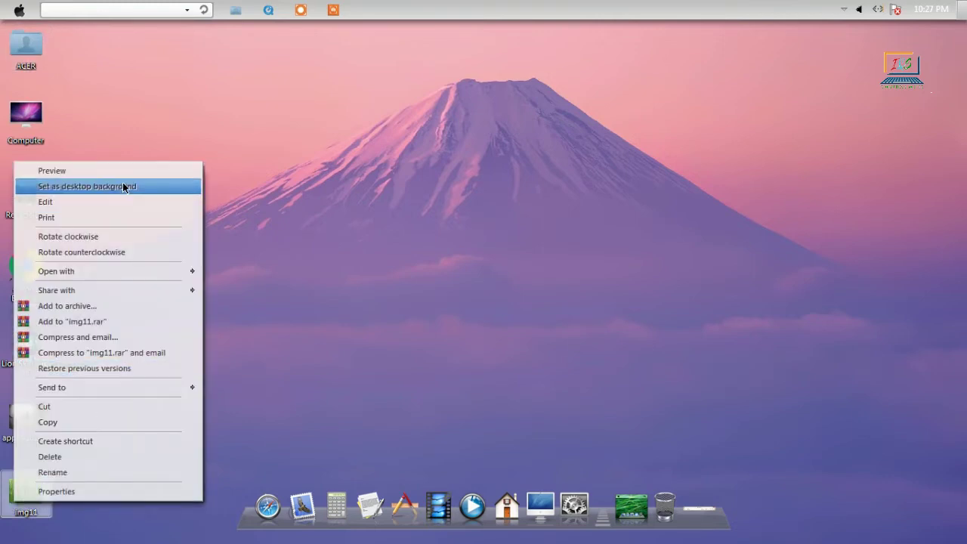
click(125, 188)
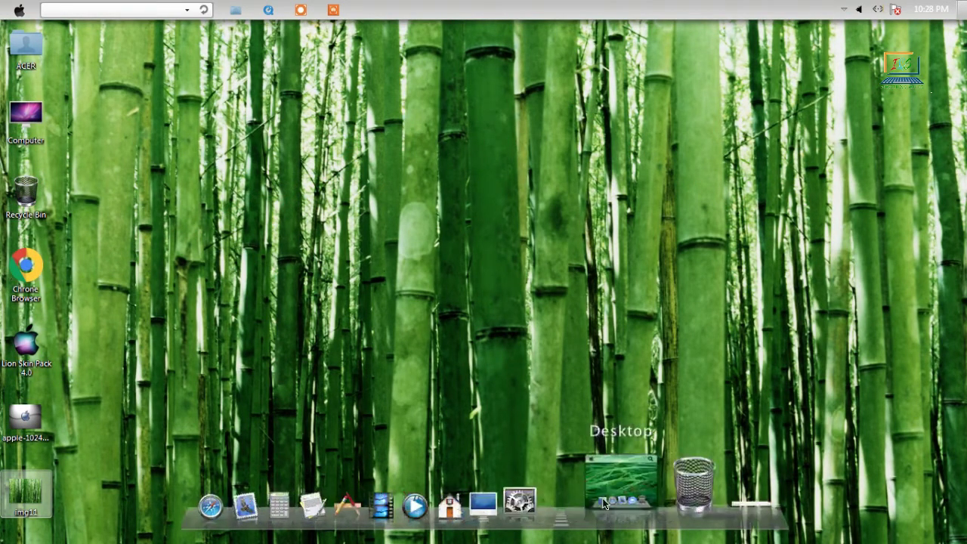
right_click(23, 430)
click(144, 119)
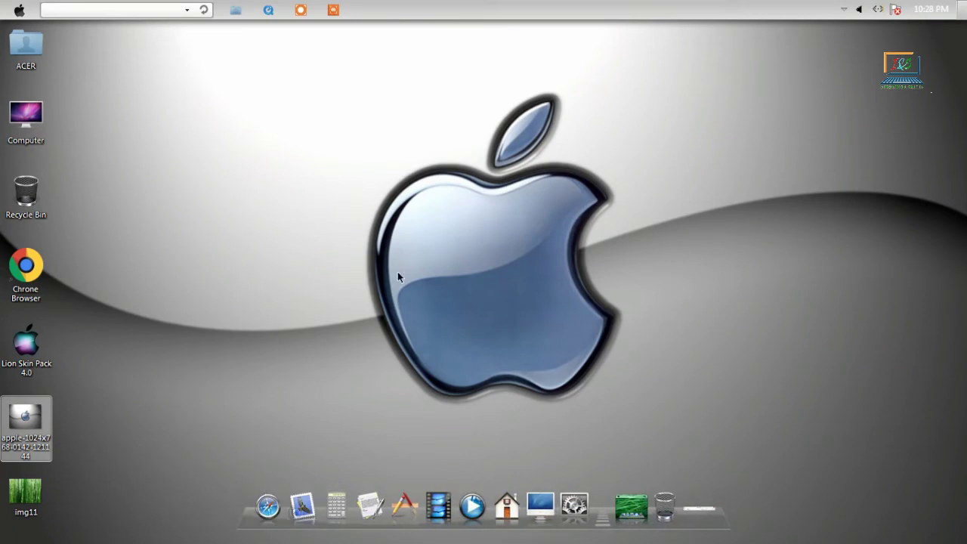
Set the dock's screen position to Top in the Dock Settings and apply it.
right_click(531, 495)
click(574, 446)
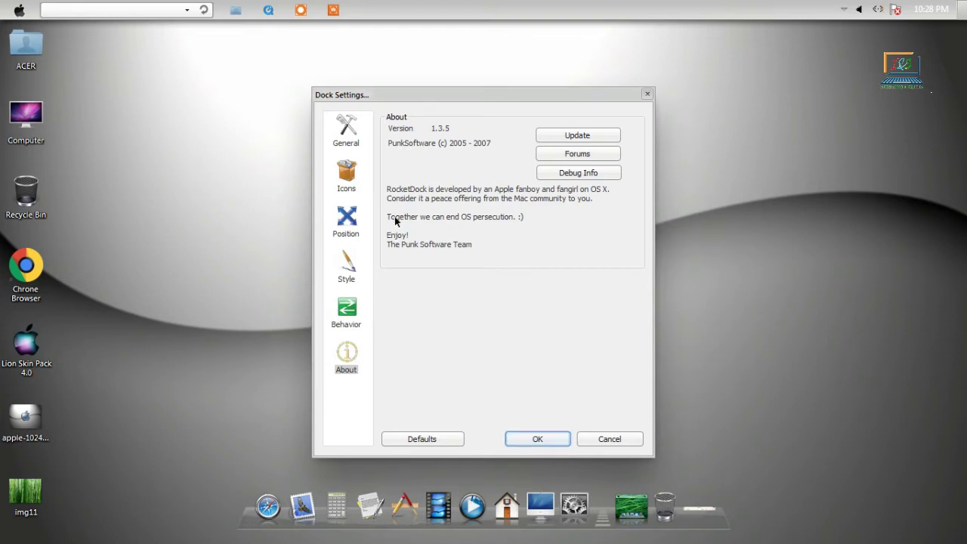
click(349, 222)
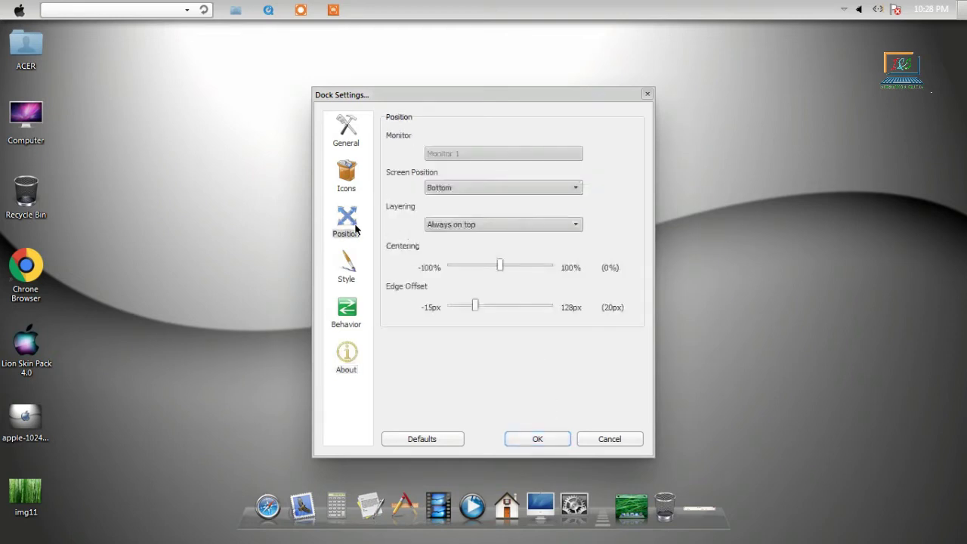
click(469, 190)
click(452, 201)
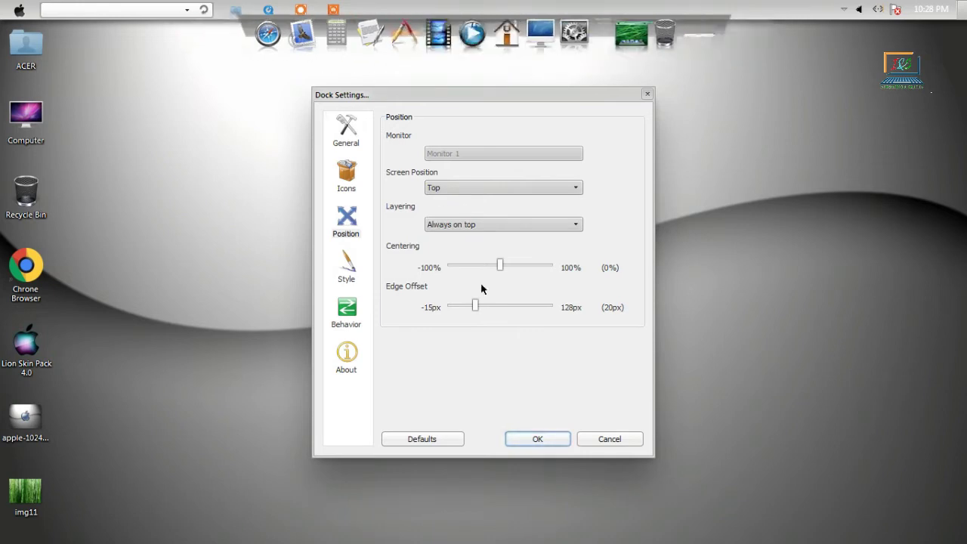
click(525, 437)
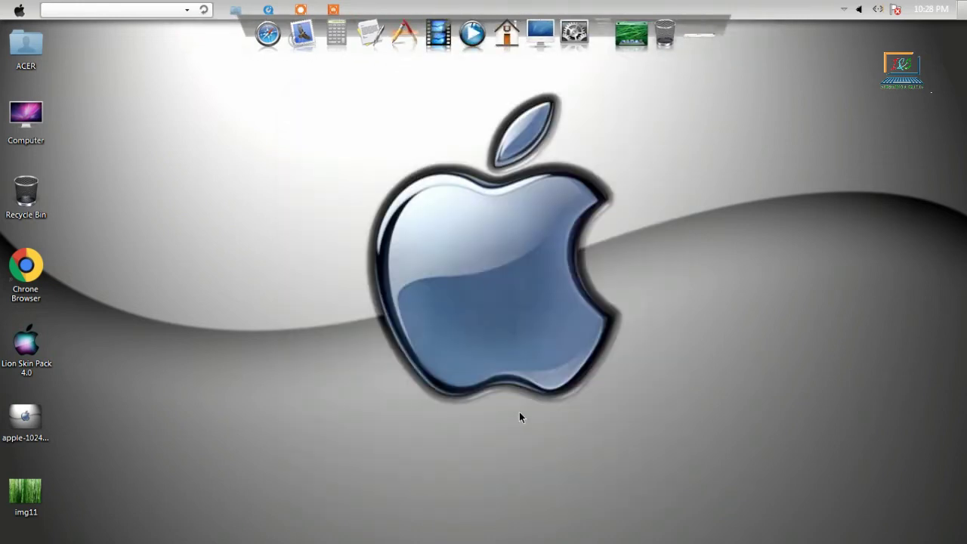
Set the taskbar location on screen to Bottom and check how the Start menu opens from there.
right_click(788, 13)
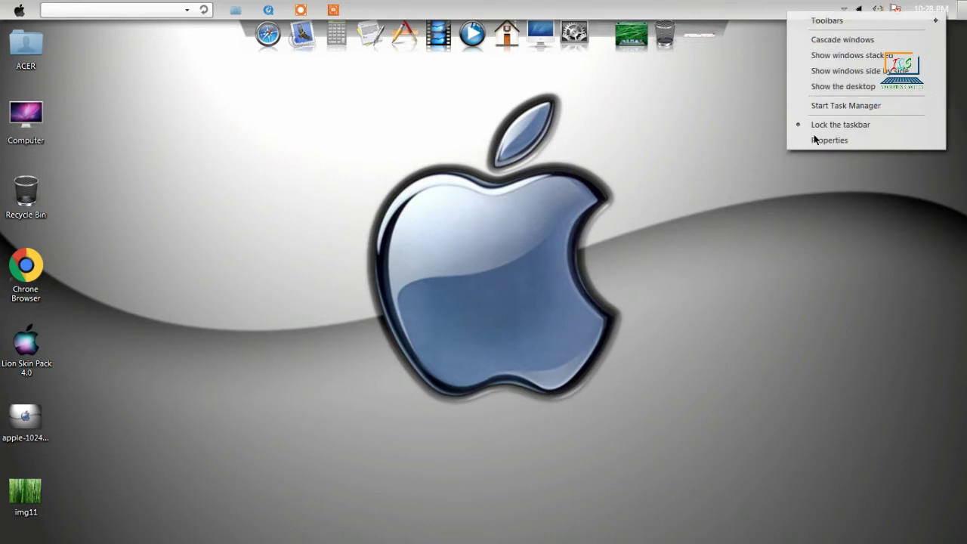
click(754, 144)
click(214, 136)
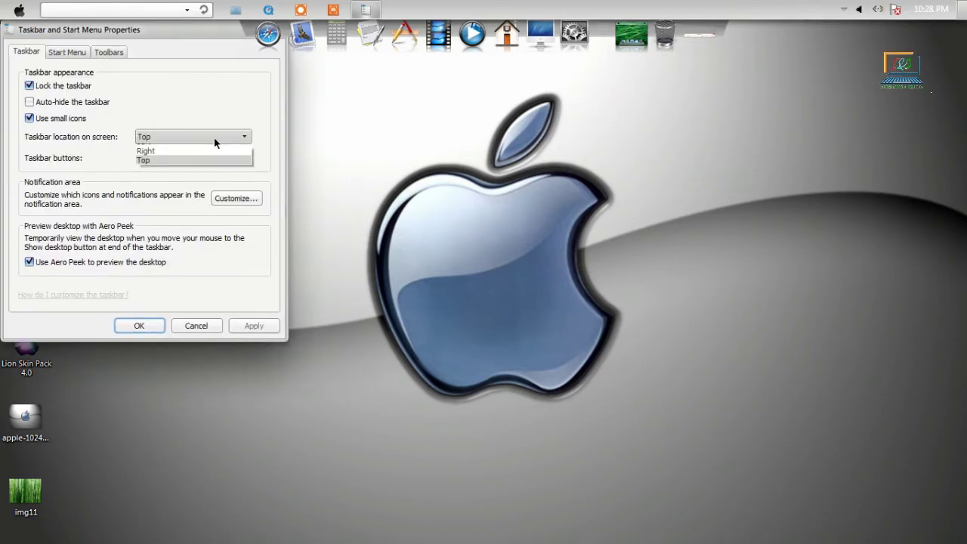
click(174, 150)
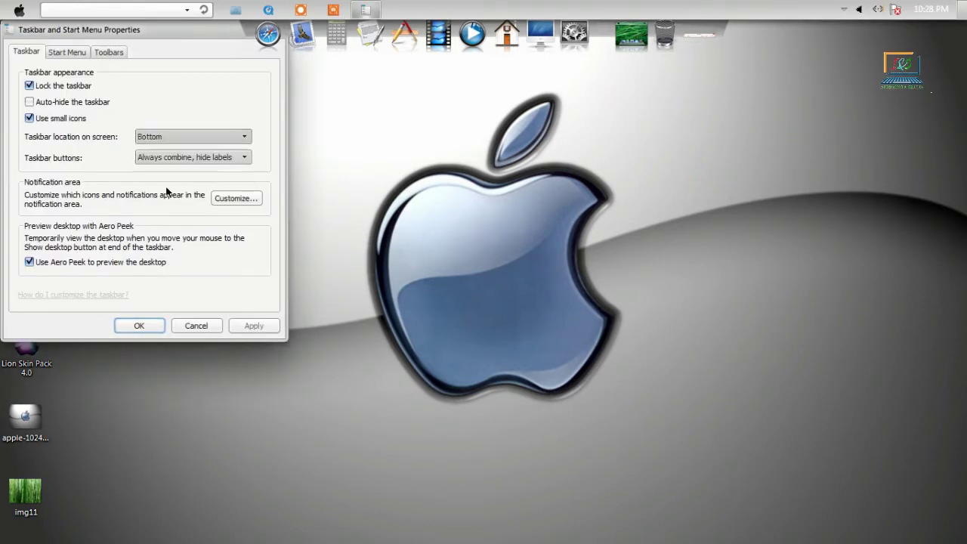
click(138, 325)
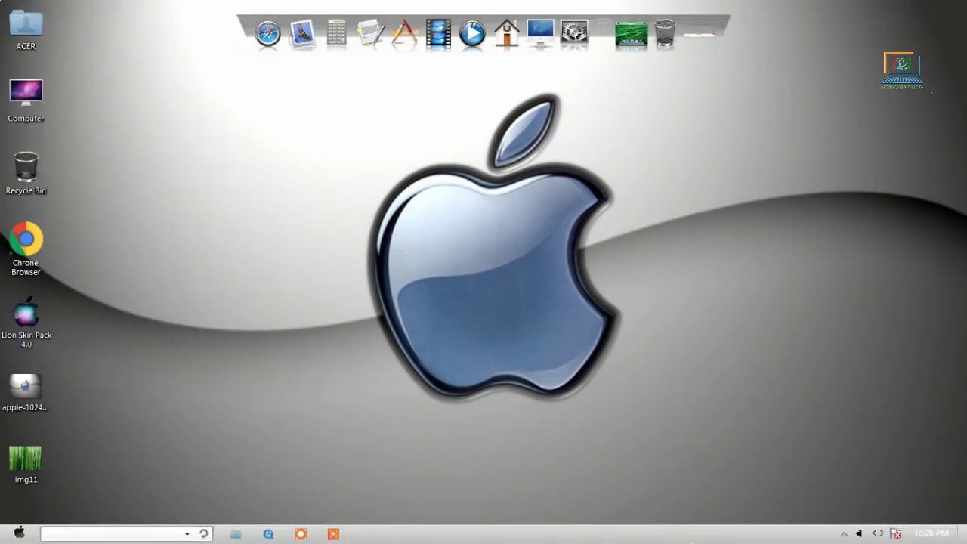
click(17, 534)
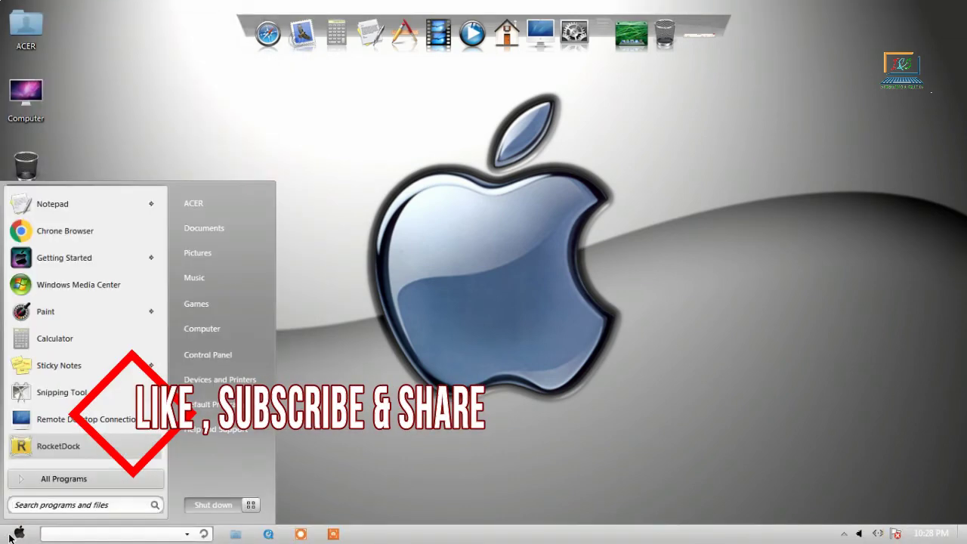
click(361, 101)
Set the dock's centering to 9% and its edge offset to 19px in the Dock Settings.
right_click(394, 21)
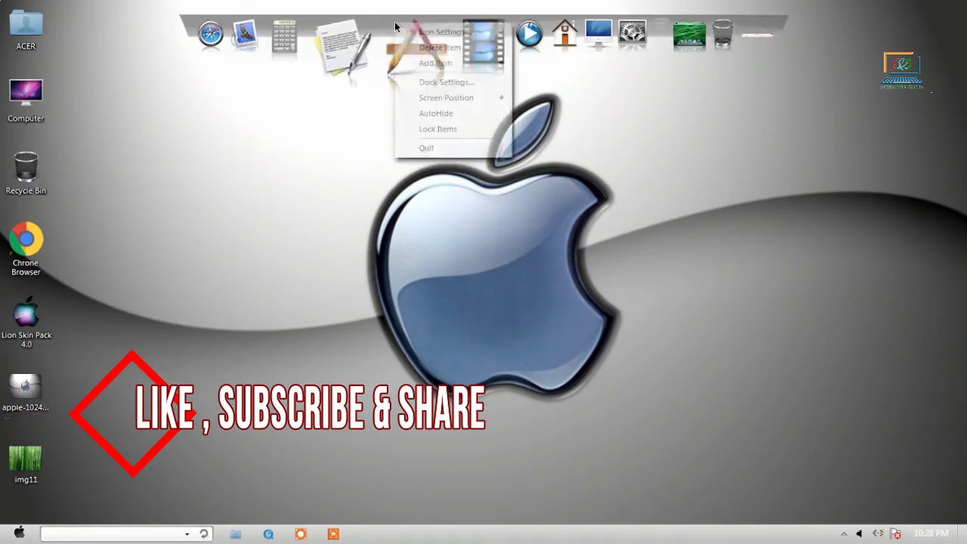
click(443, 83)
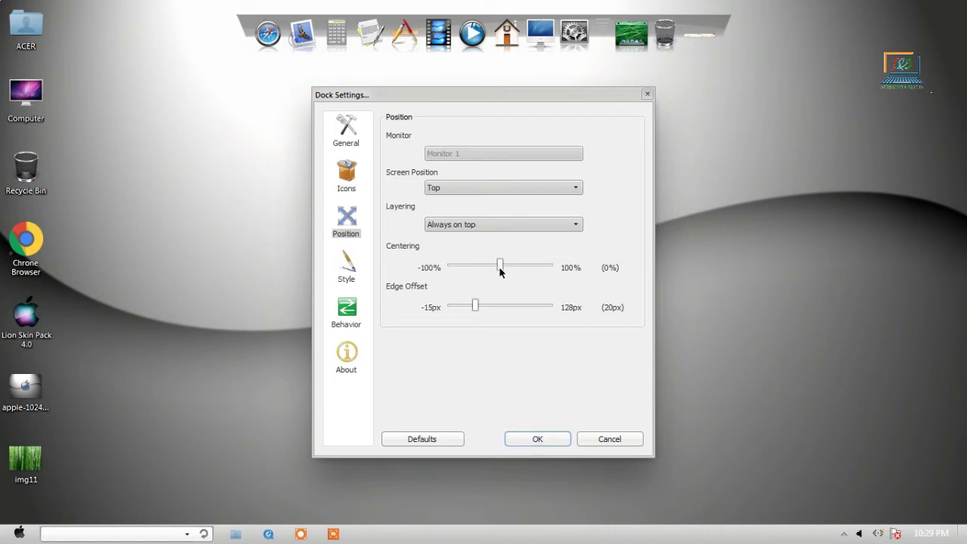
mouse_move(514, 268)
mouse_down()
mouse_move(542, 269)
mouse_move(444, 267)
mouse_move(531, 266)
mouse_move(505, 271)
mouse_up()
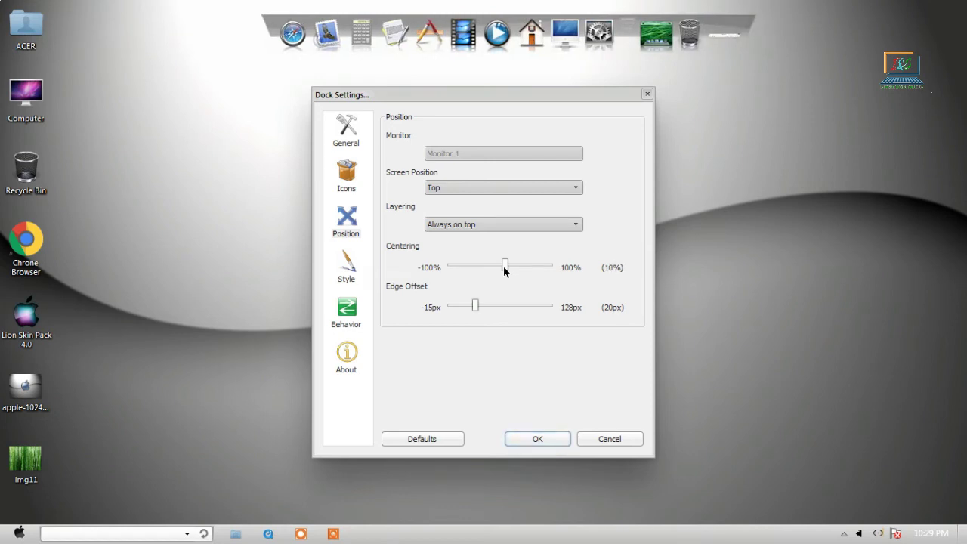
mouse_move(475, 312)
mouse_down()
mouse_move(525, 309)
mouse_move(464, 309)
mouse_move(520, 304)
mouse_move(502, 318)
mouse_move(458, 304)
mouse_move(476, 314)
mouse_up()
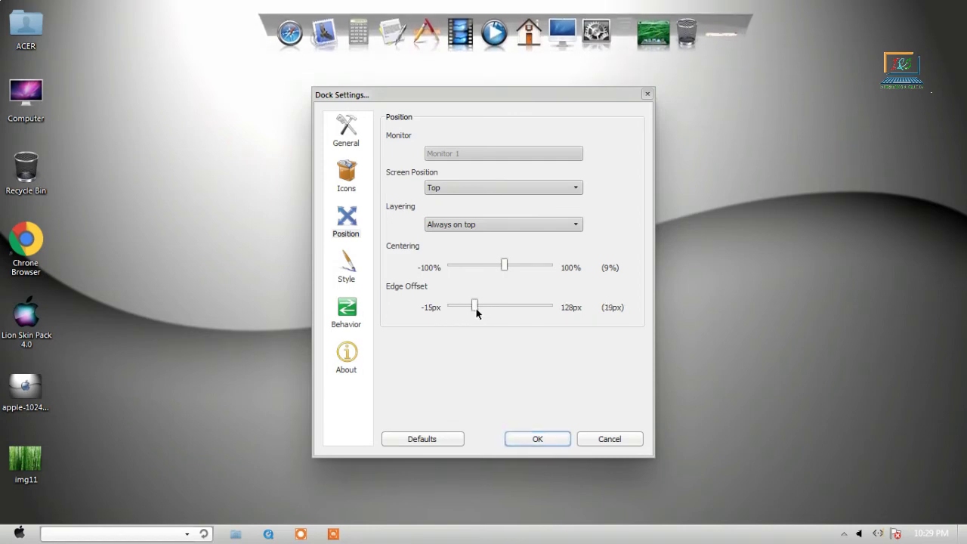
click(540, 439)
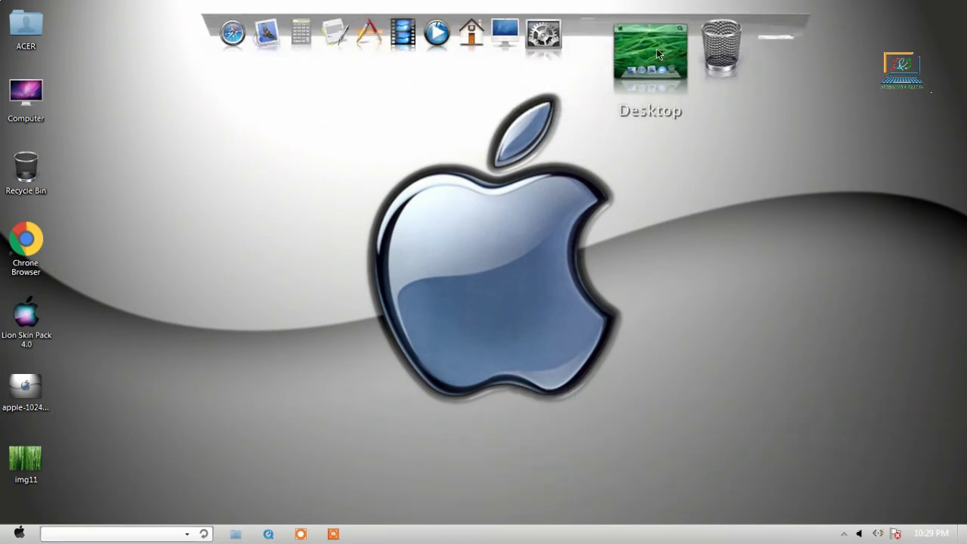
Check the repositioned dock's Desktop item and Control Panel stack, and open the Start menu.
click(658, 53)
click(661, 55)
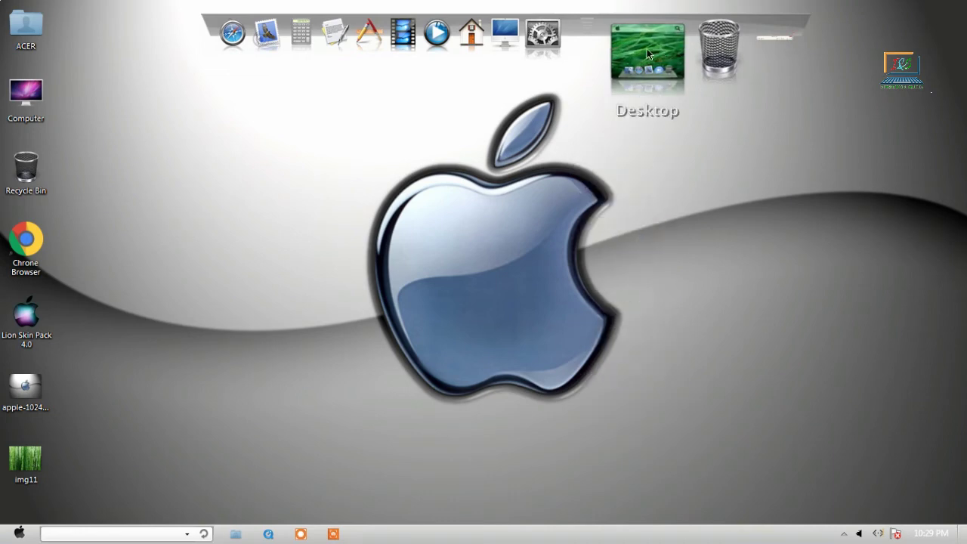
click(594, 46)
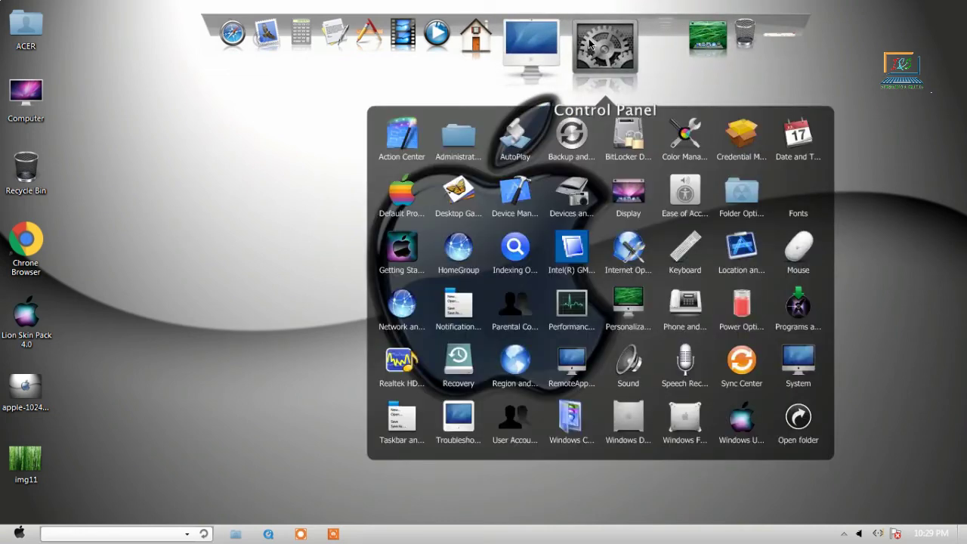
click(590, 45)
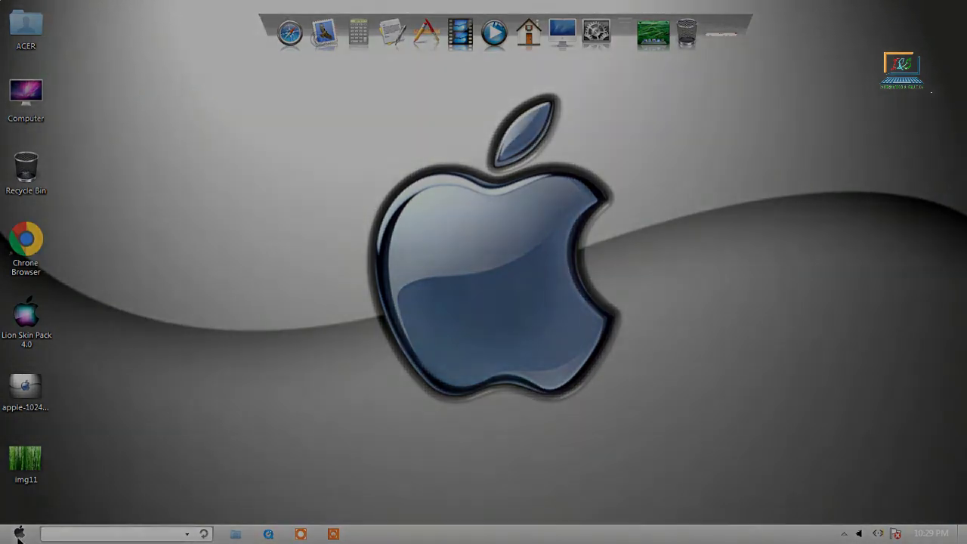
click(19, 532)
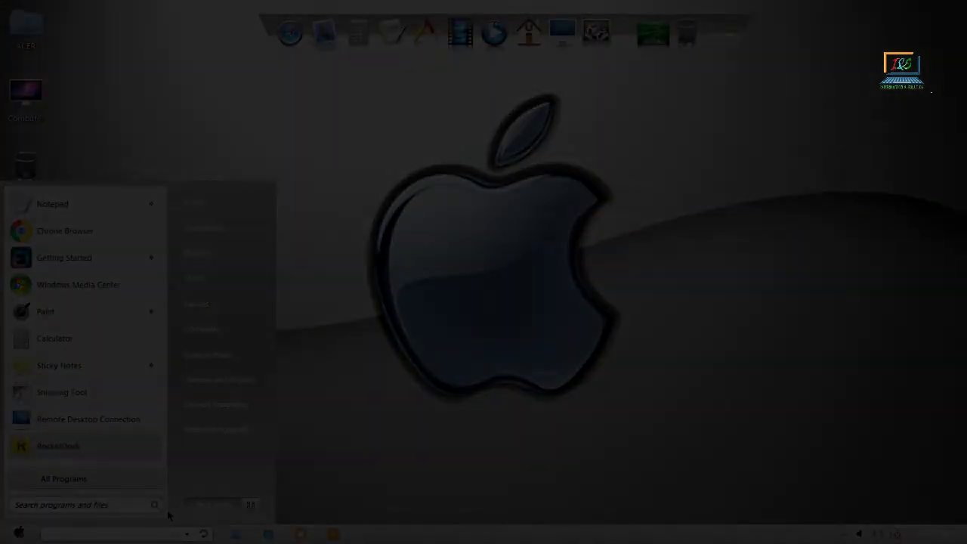